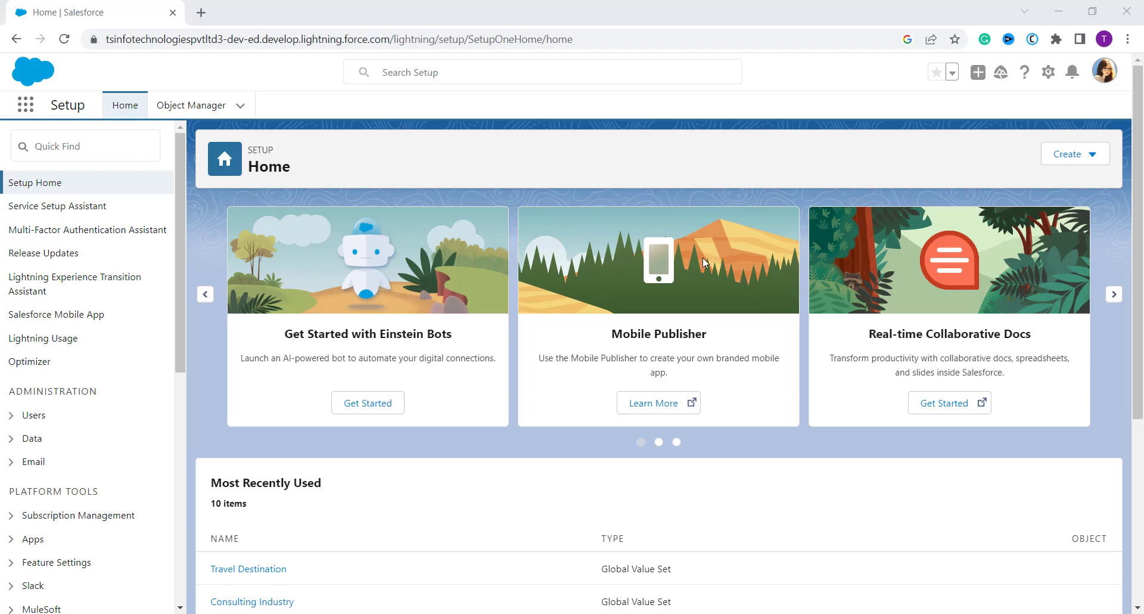
- Search the setup options for "App" and open the App Manager
click(71, 145)
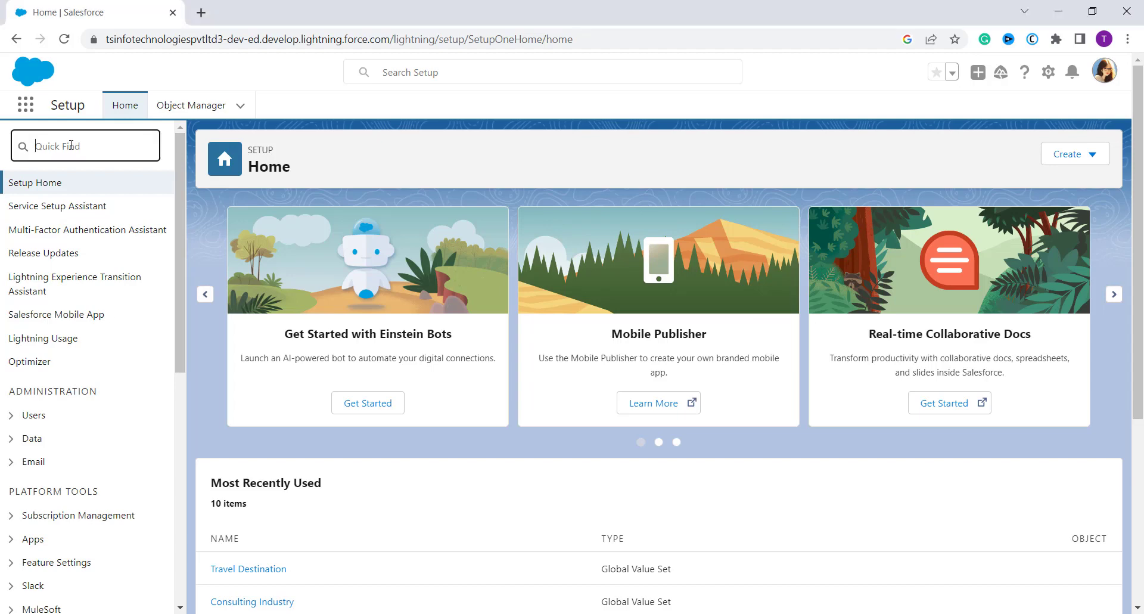
text(A)
text(pp)
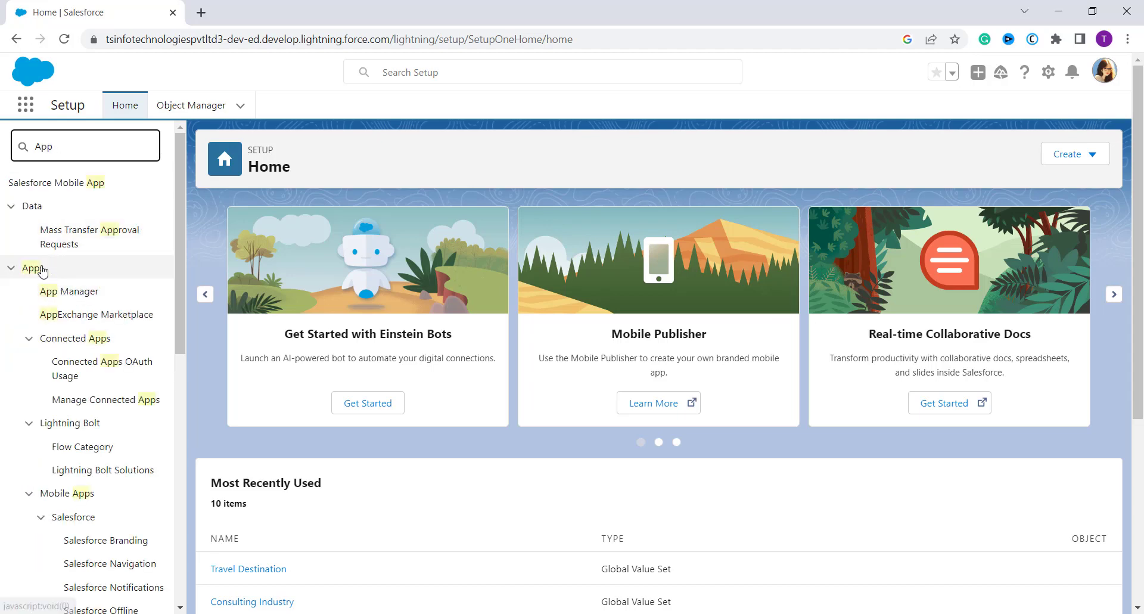
click(89, 296)
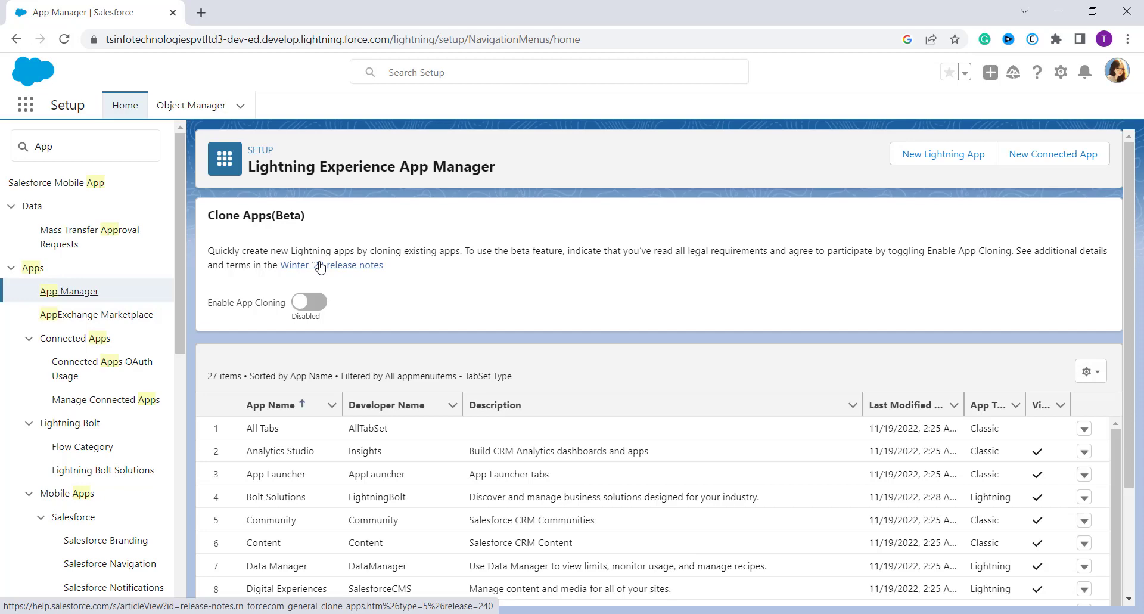
- Start a new Lightning app named "Event Management" with the developer name Event_Management
click(941, 156)
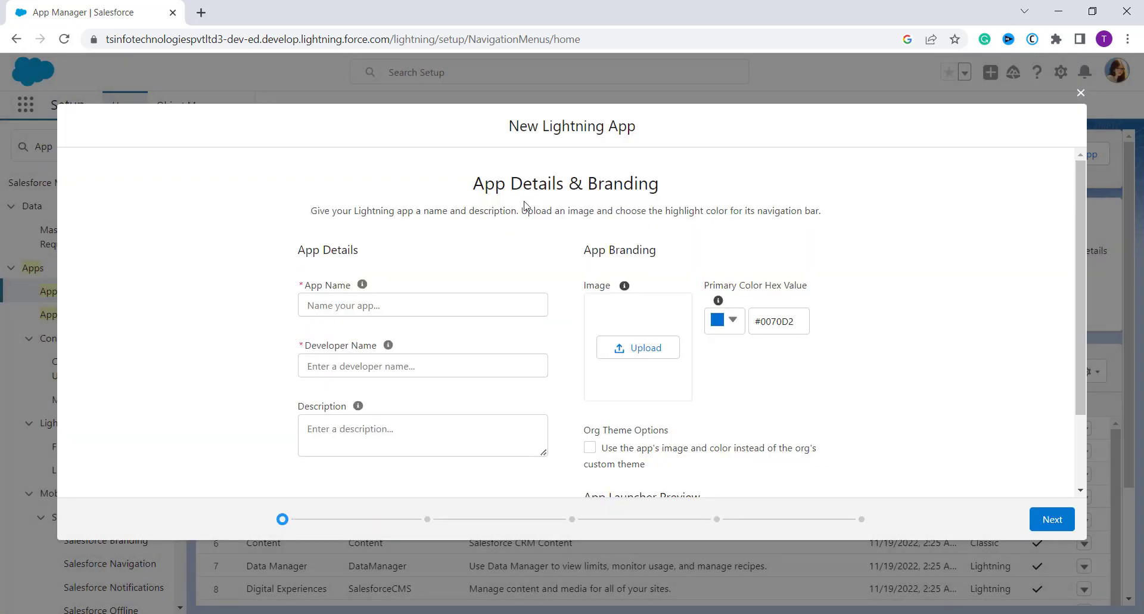
click(413, 300)
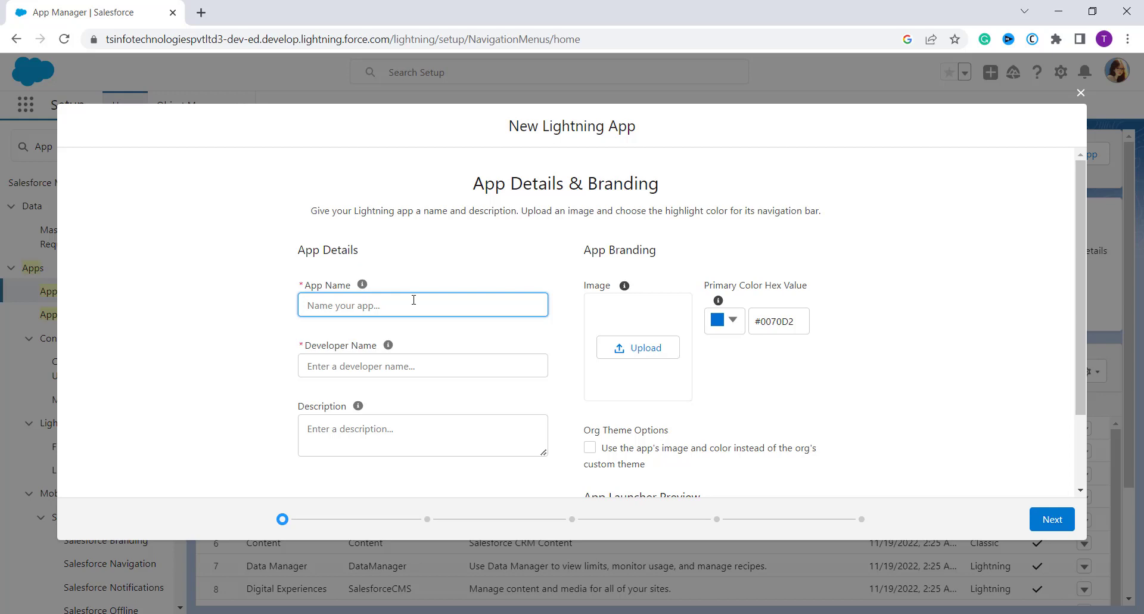
text(Event )
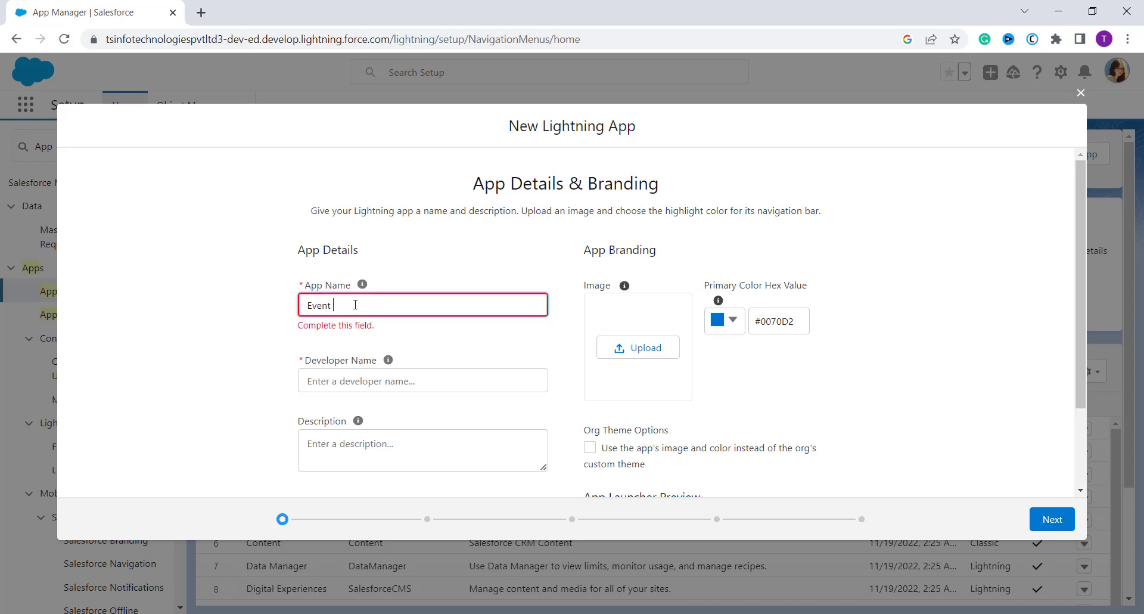
text(Management)
click(248, 379)
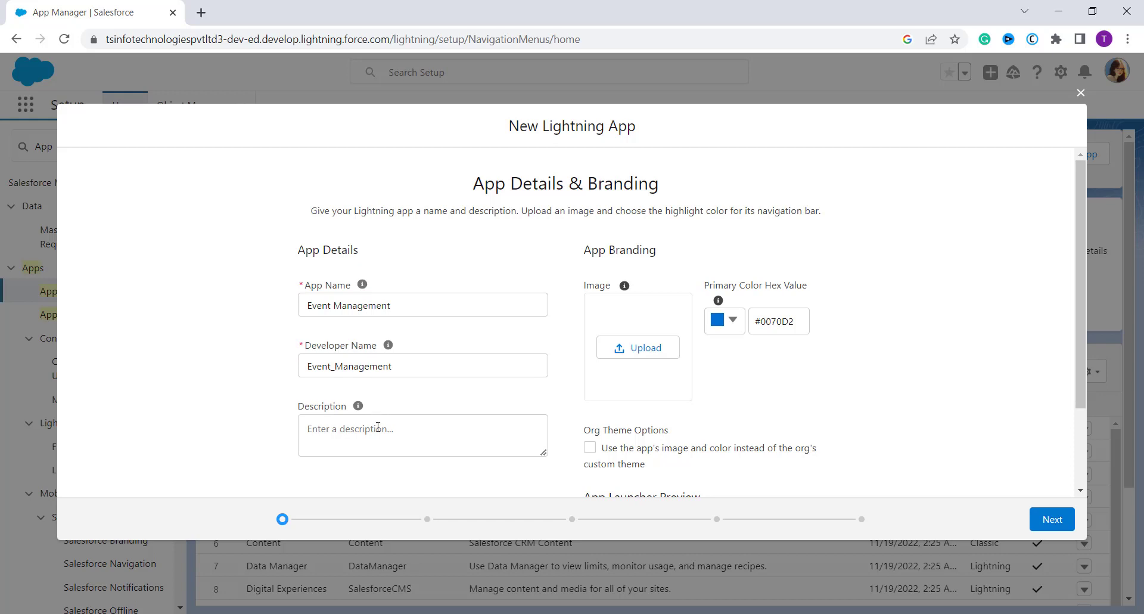
click(378, 428)
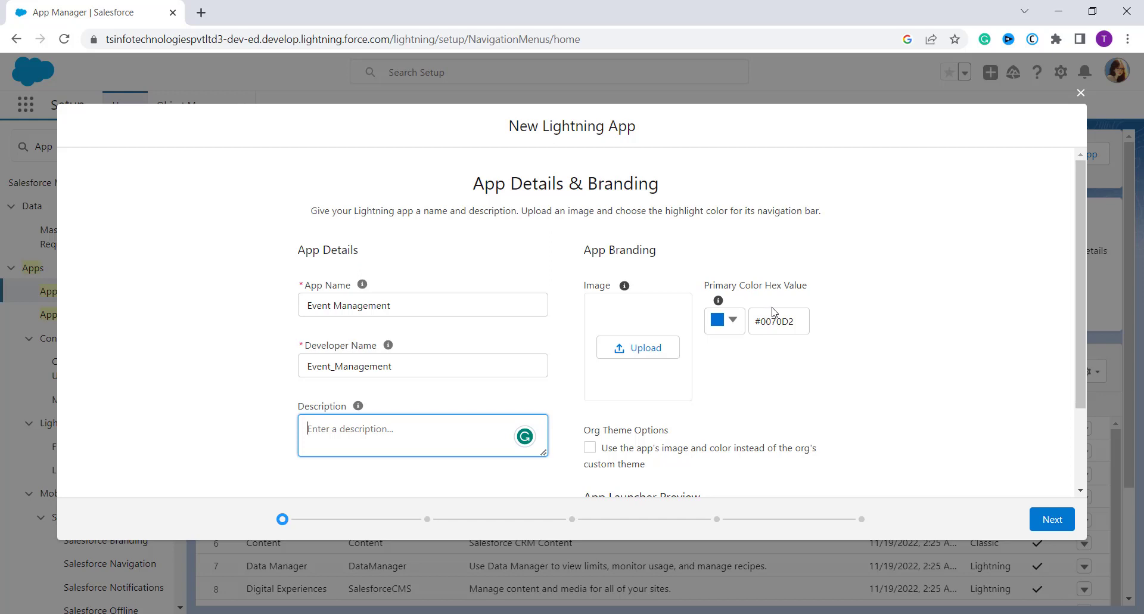
- Review the primary color choices, keep the default branding and continue to the app options
scroll(761, 365, down, 2)
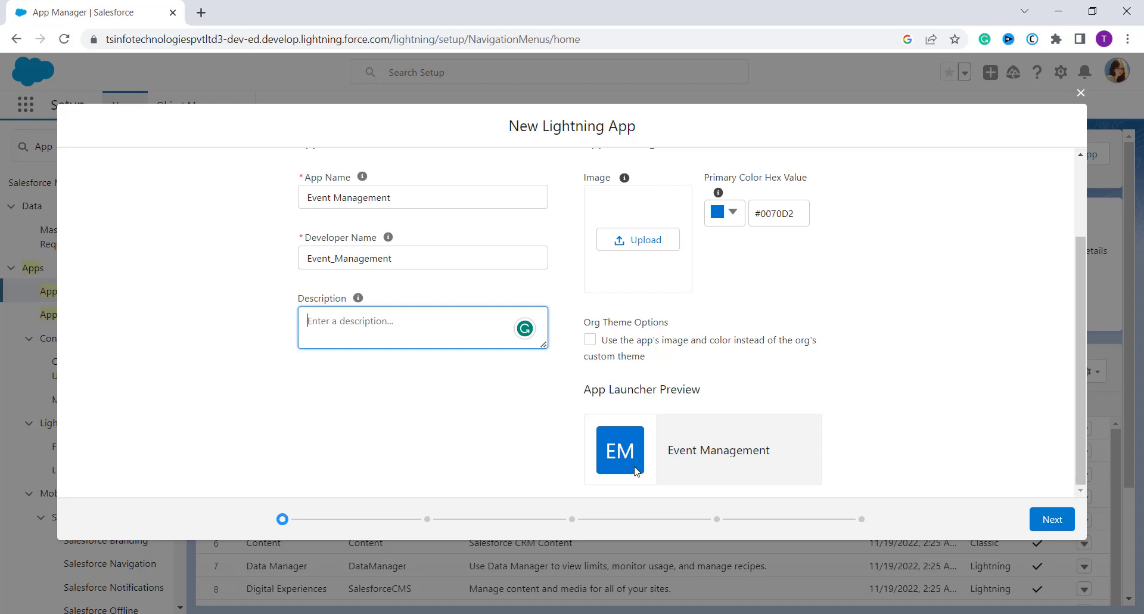
click(733, 215)
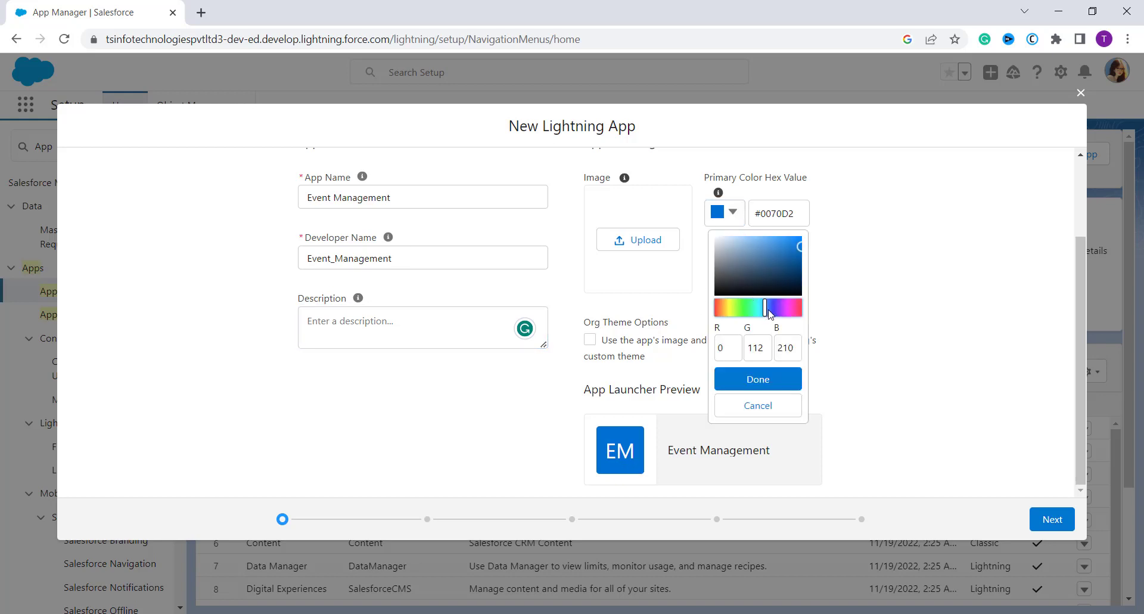
click(932, 352)
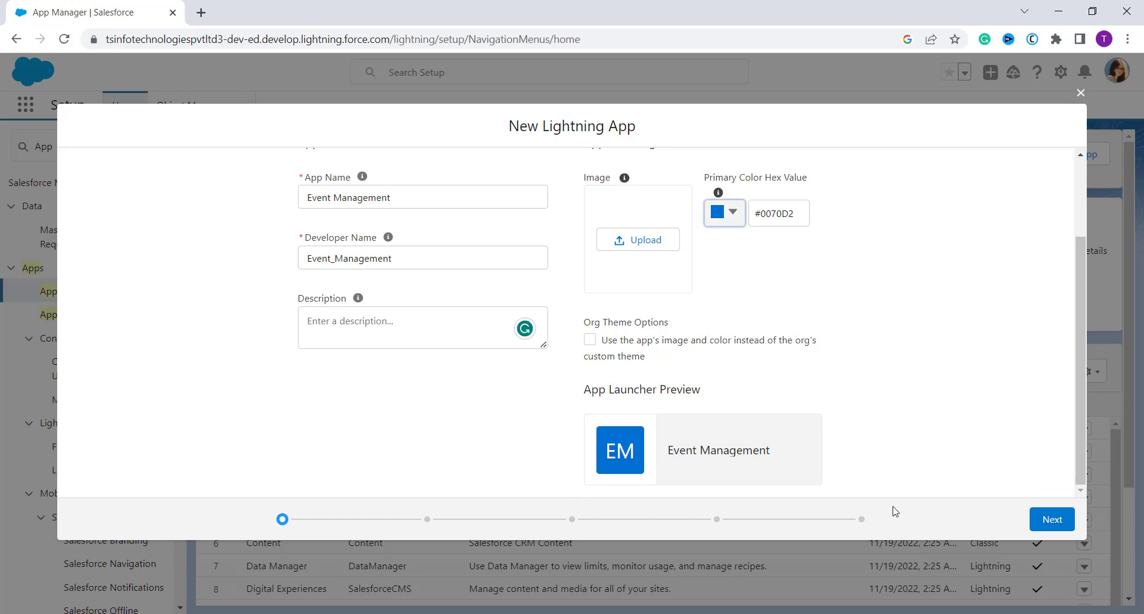
click(1061, 527)
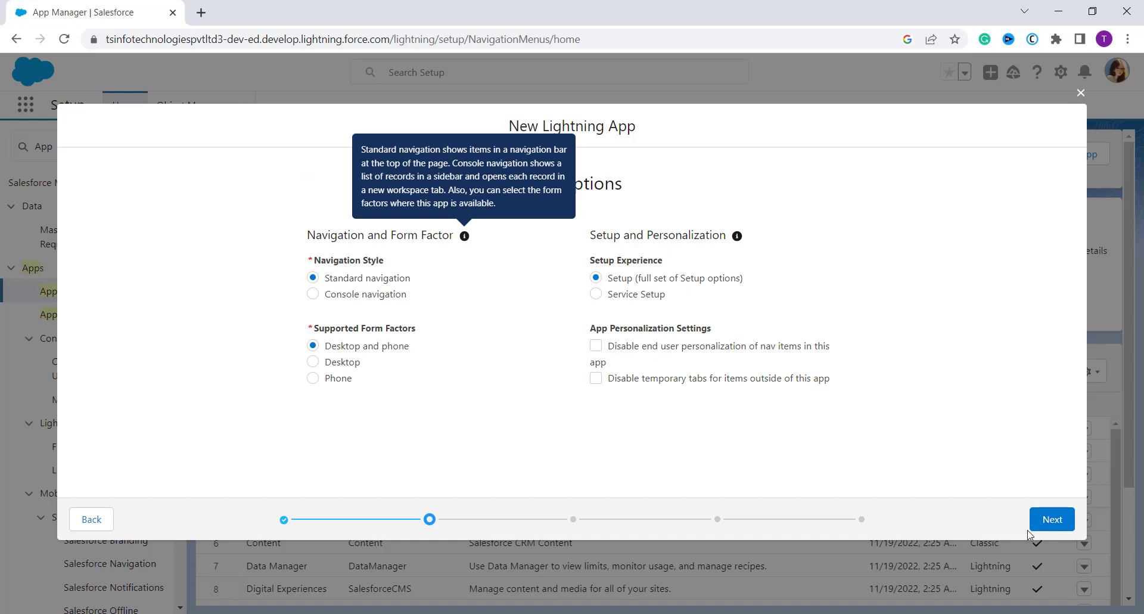
- Accept the default app options and continue past the utility items without adding any
click(1053, 519)
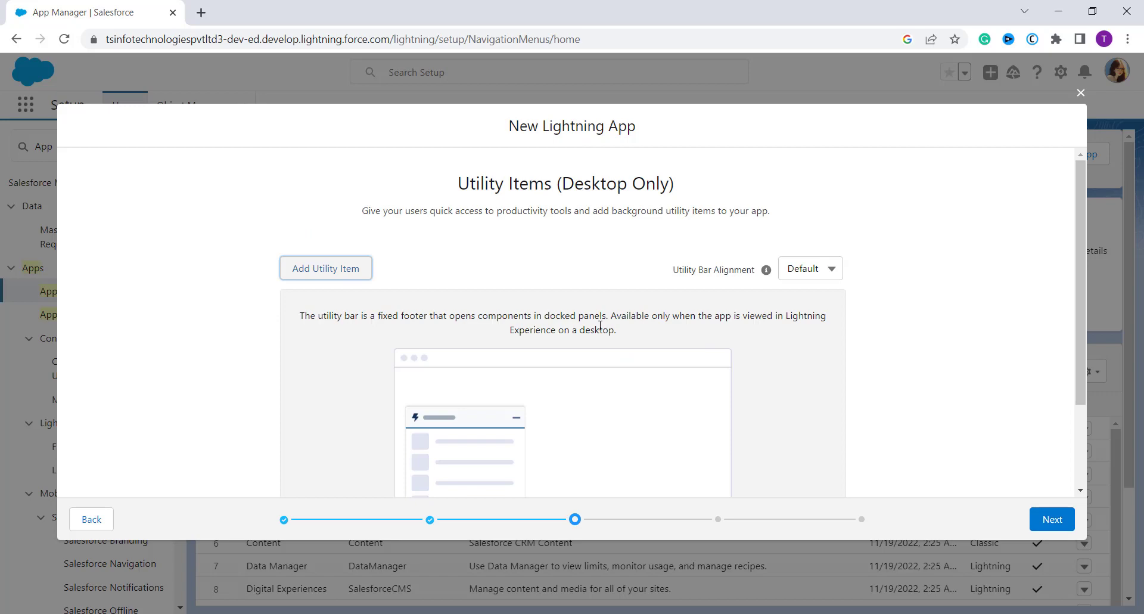
scroll(654, 362, down, 1)
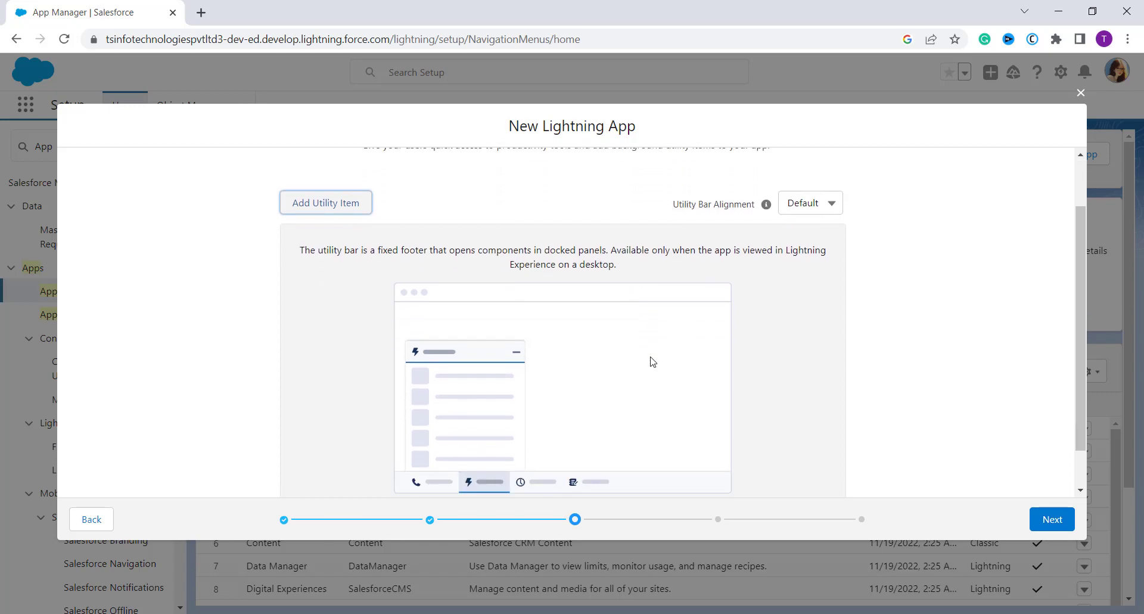
scroll(654, 362, up, 1)
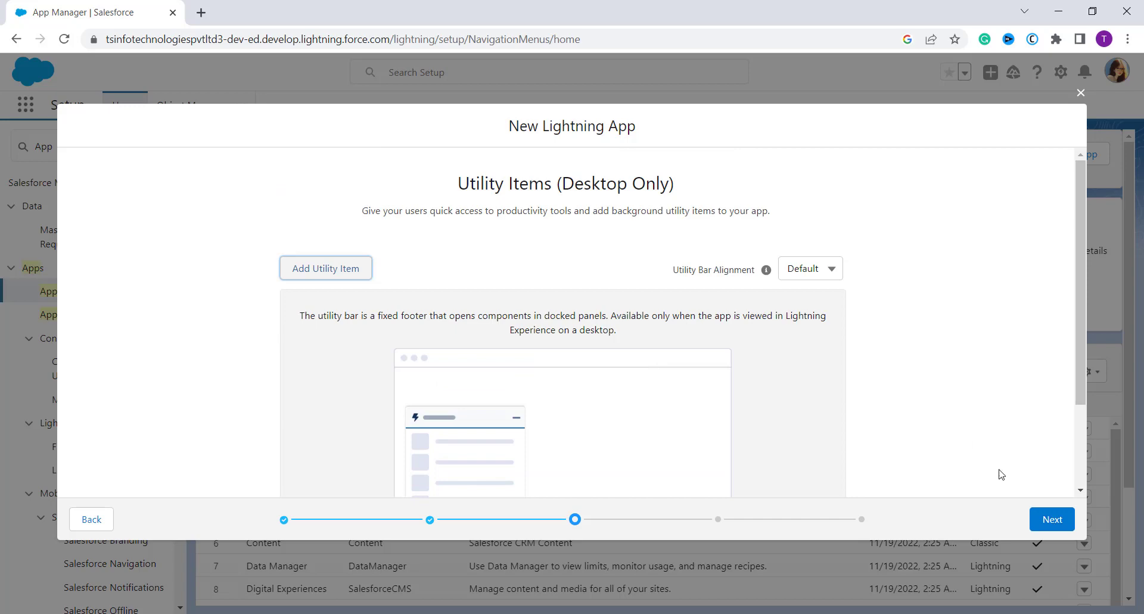
click(1057, 526)
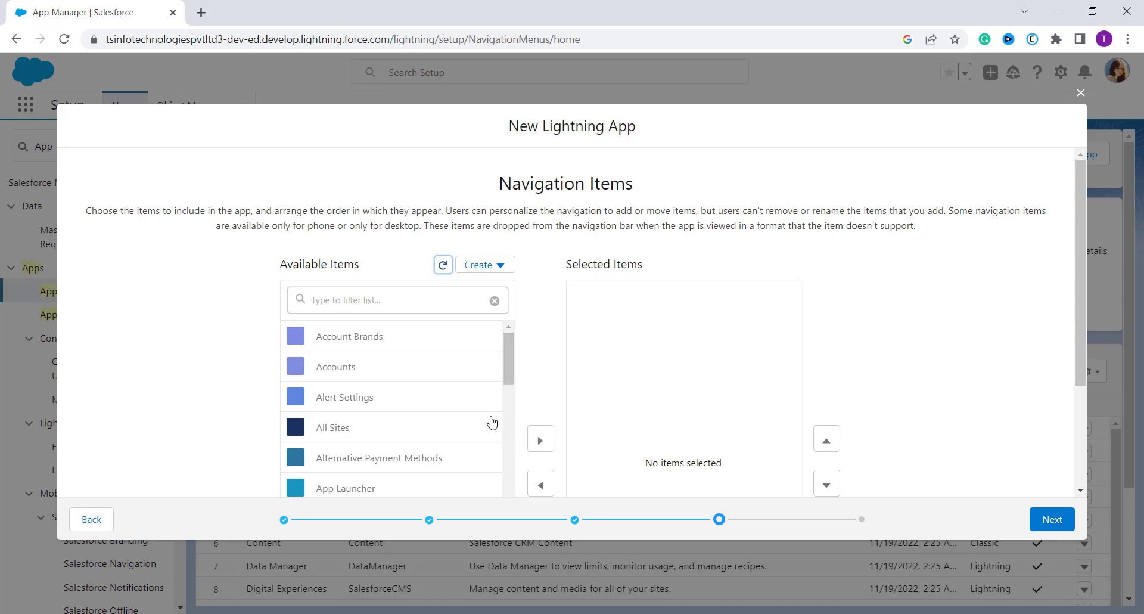
- Add Awards and Campaigns to the app's selected navigation items
scroll(483, 432, down, 3)
scroll(483, 434, down, 5)
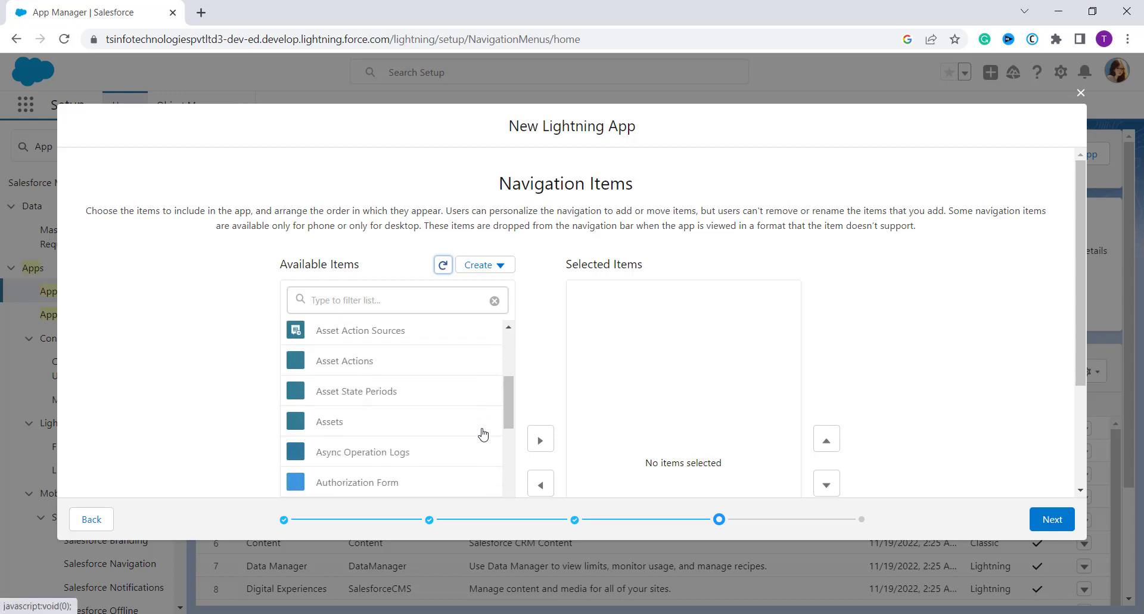
scroll(484, 432, down, 1)
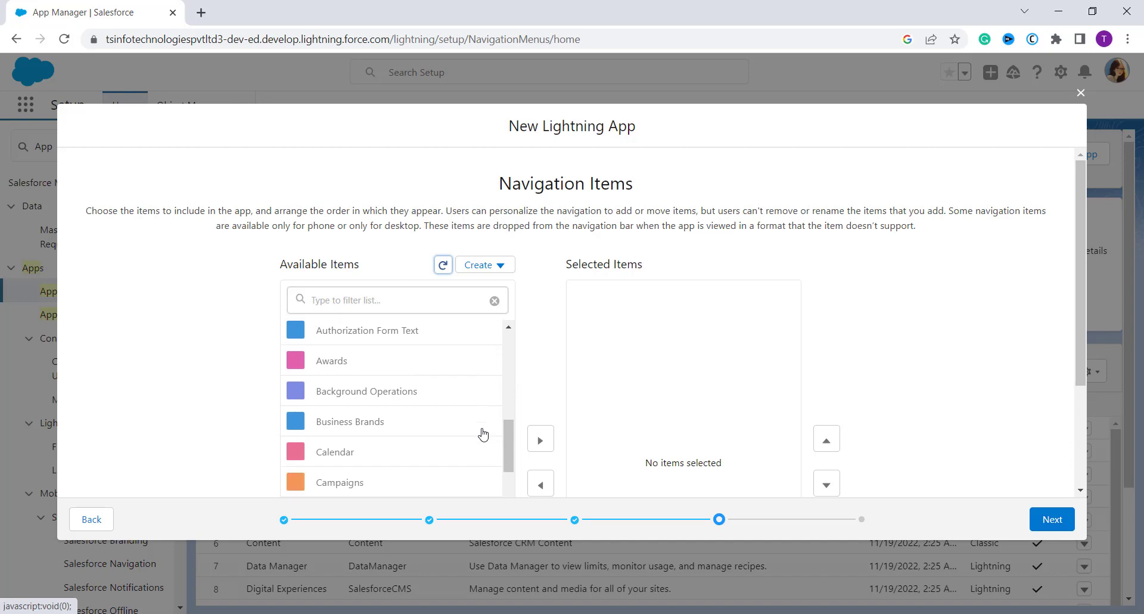
click(376, 371)
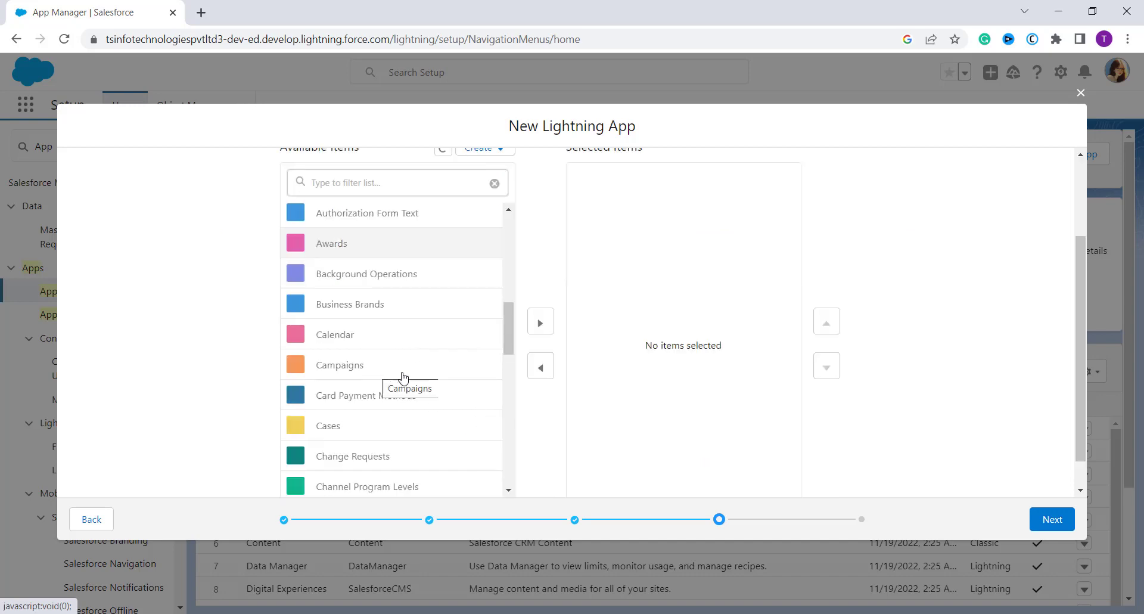
click(542, 321)
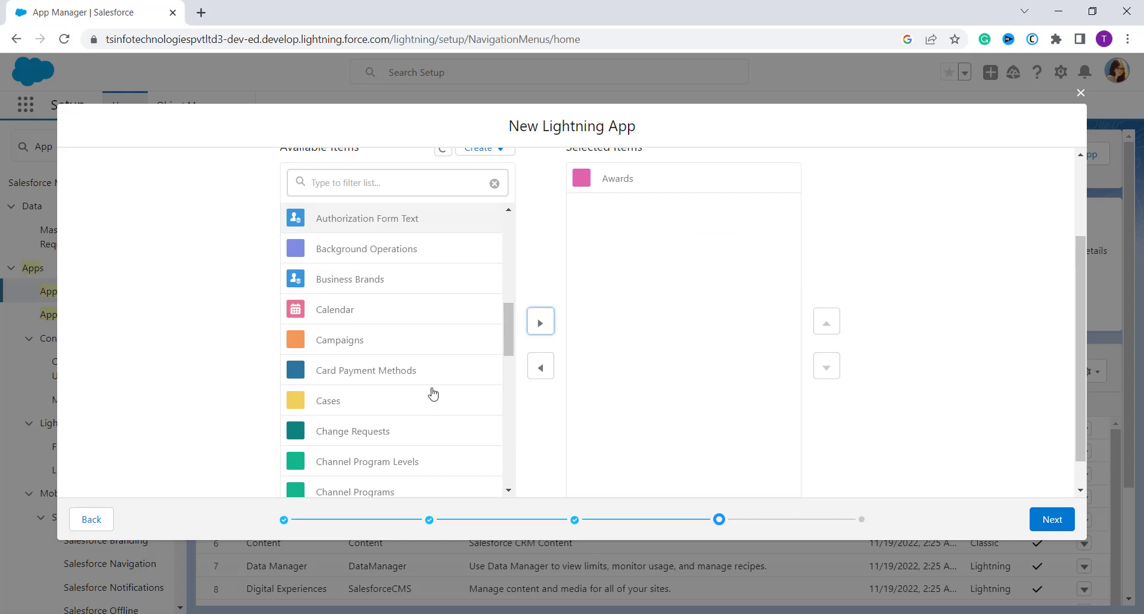
click(373, 341)
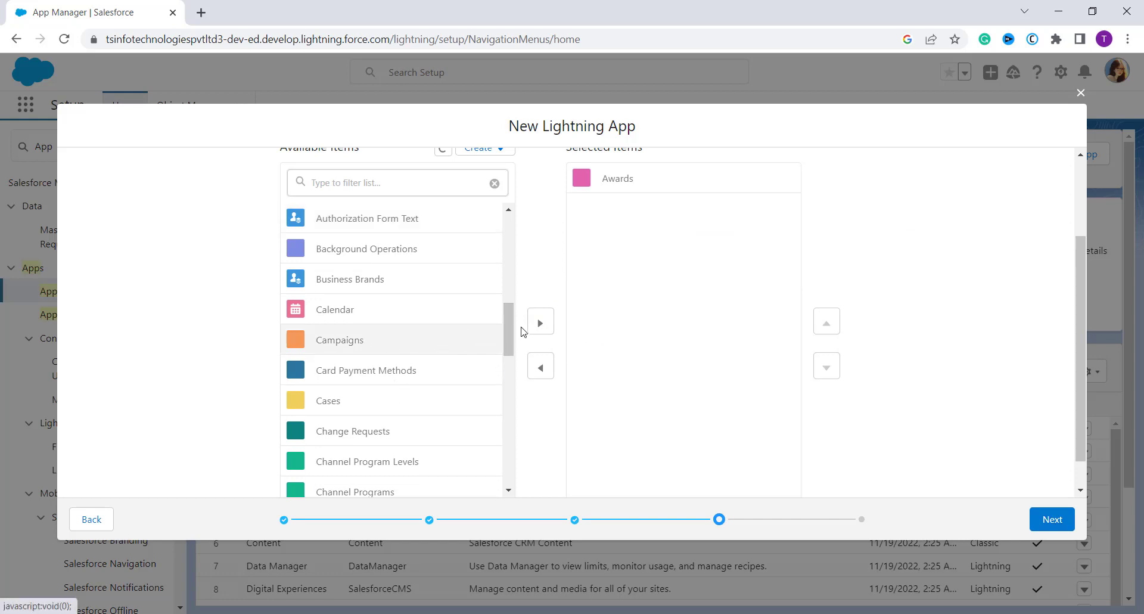
click(544, 332)
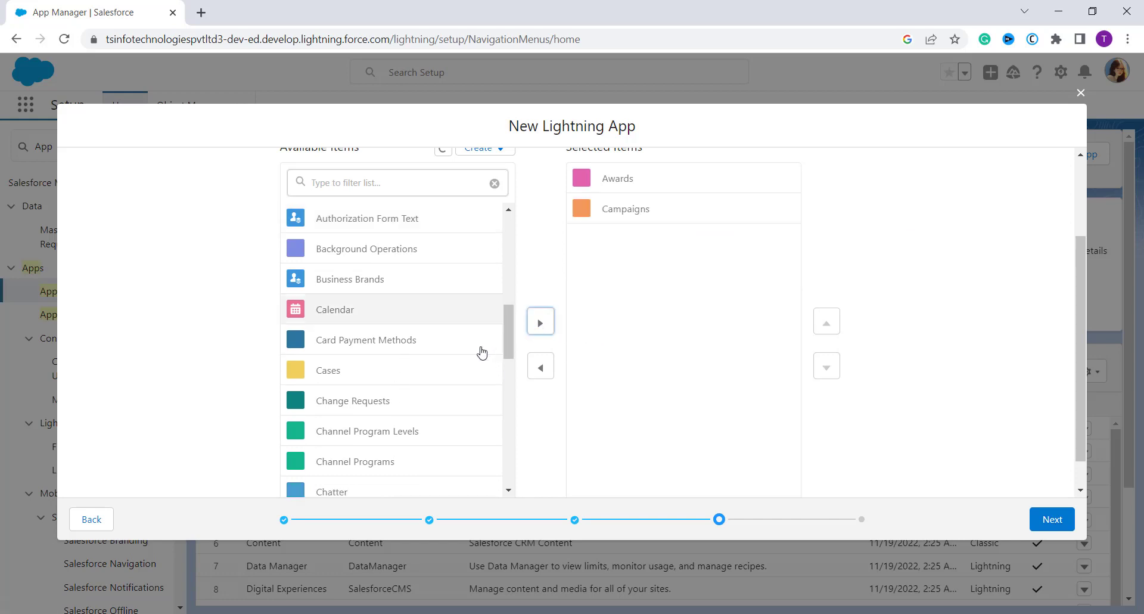
- Add Accounts to the selected navigation items and continue to the user profiles
scroll(479, 354, up, 5)
scroll(480, 356, up, 4)
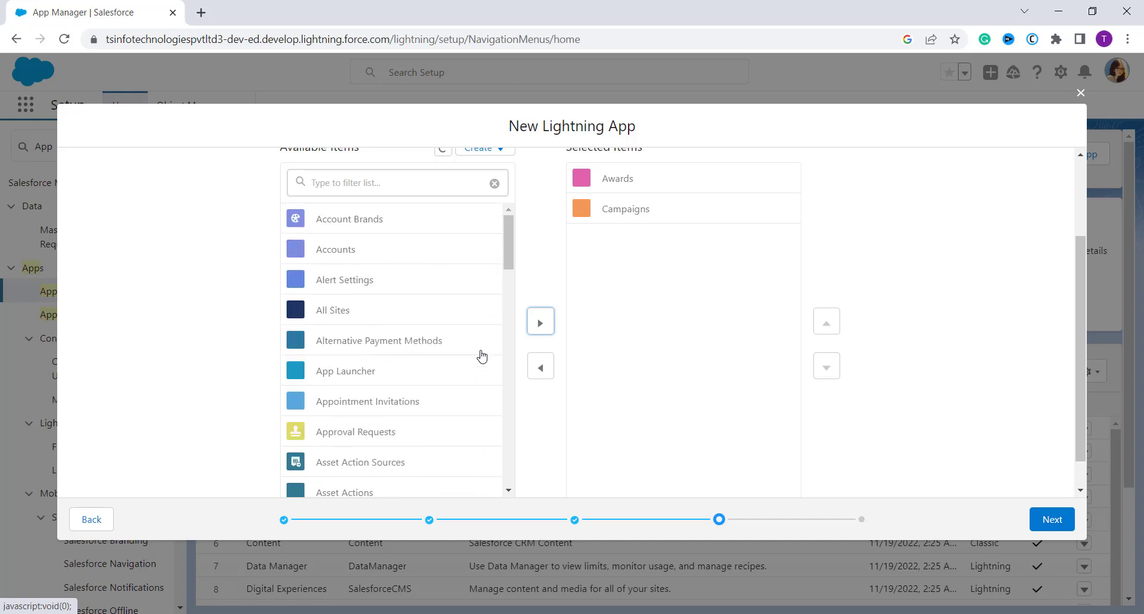
click(382, 257)
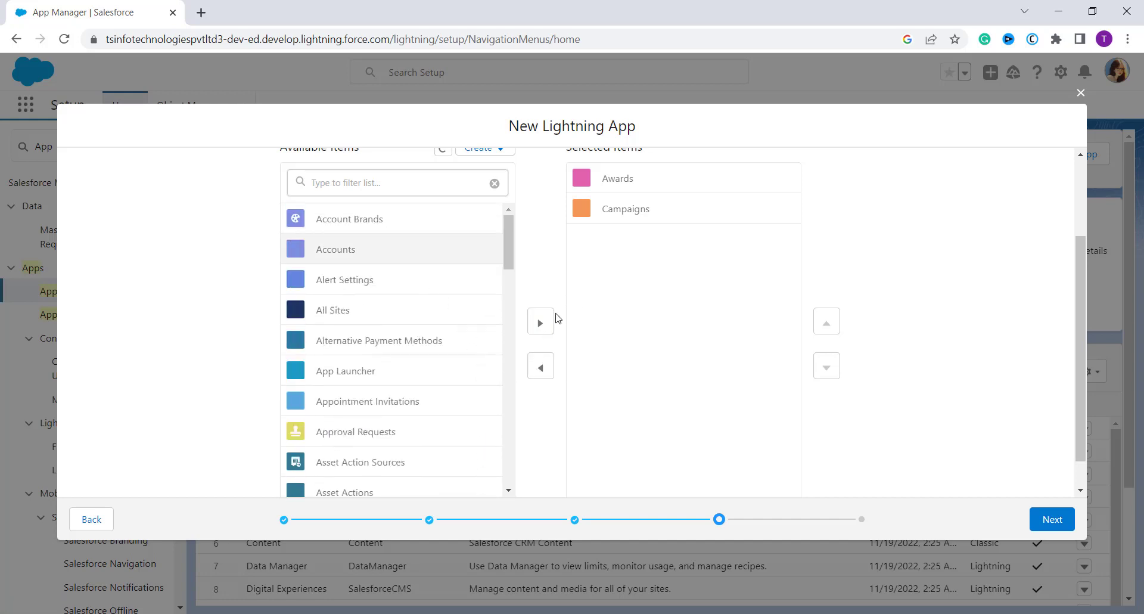
click(544, 327)
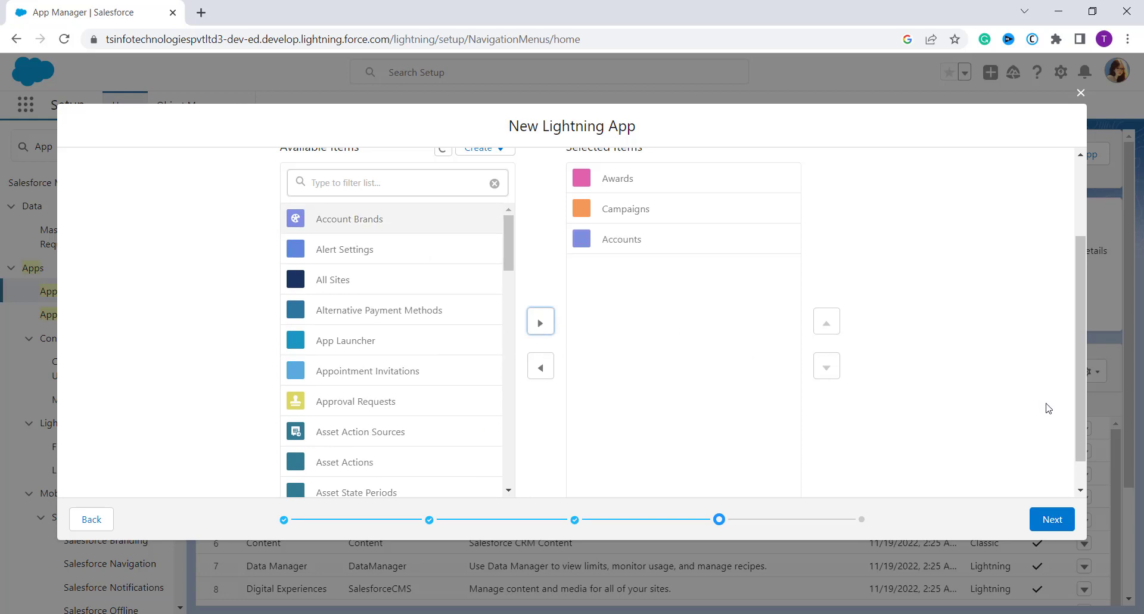
click(1044, 524)
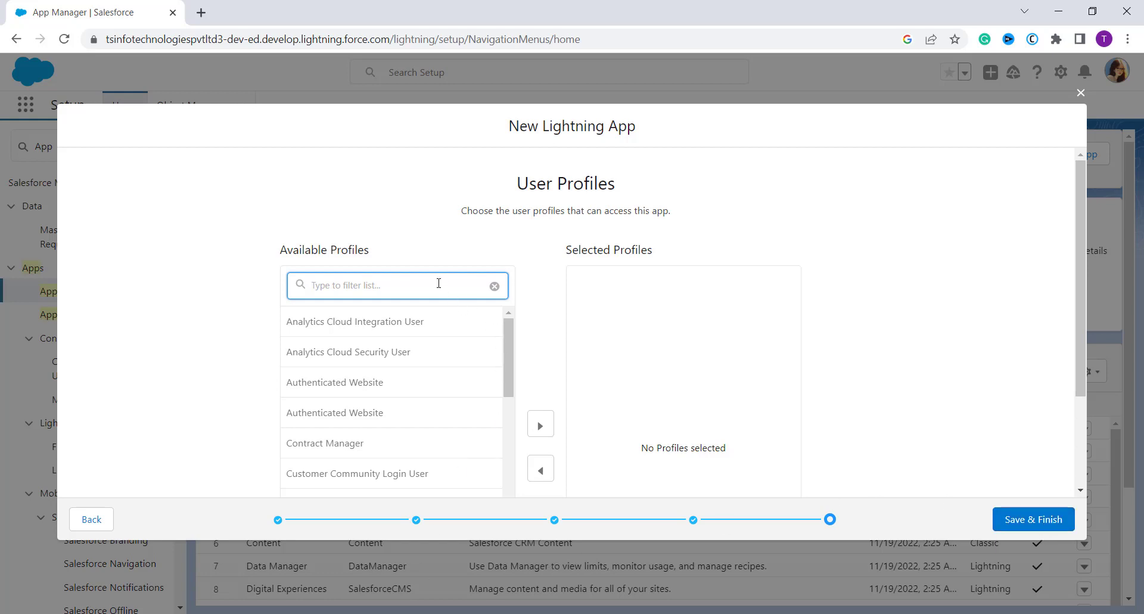
- Give the System Administrator profile access to the app, then save and finish it
text(Sy)
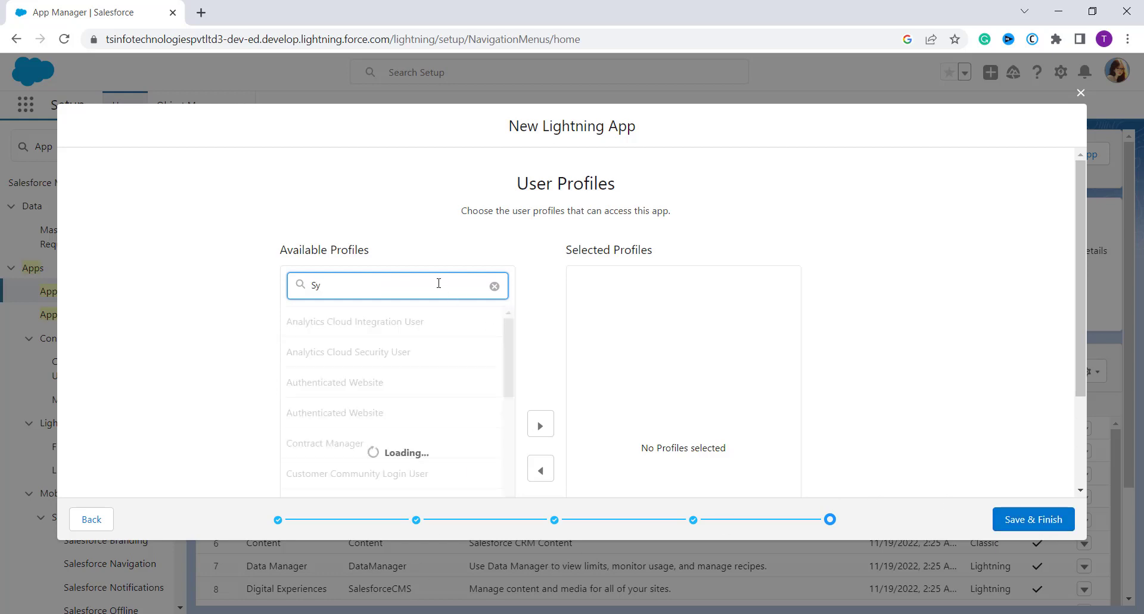
text(s)
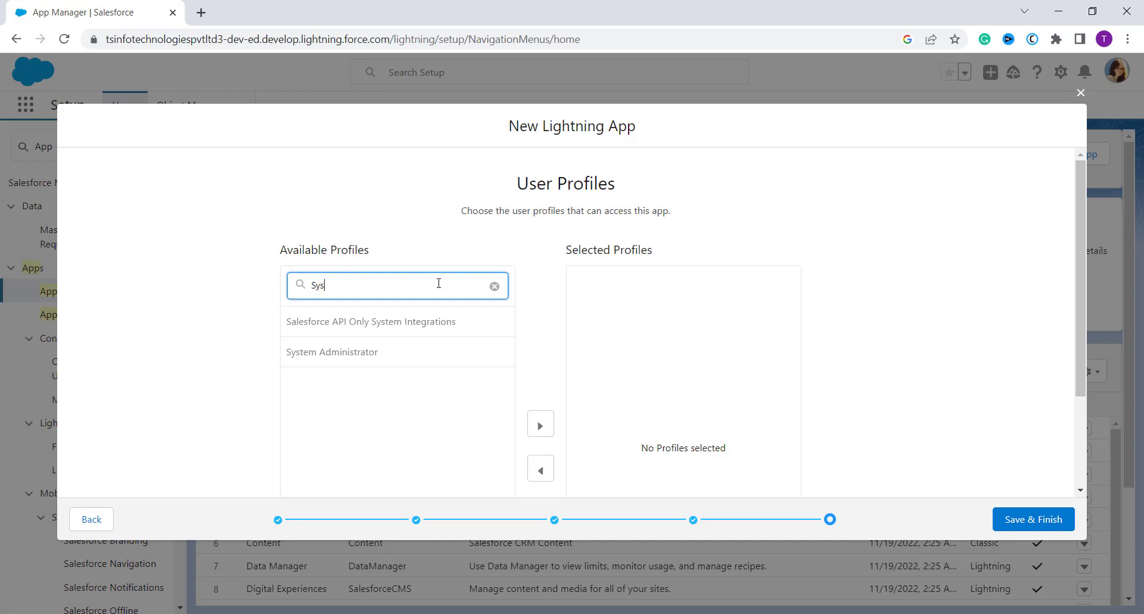
click(369, 351)
scroll(371, 349, down, 2)
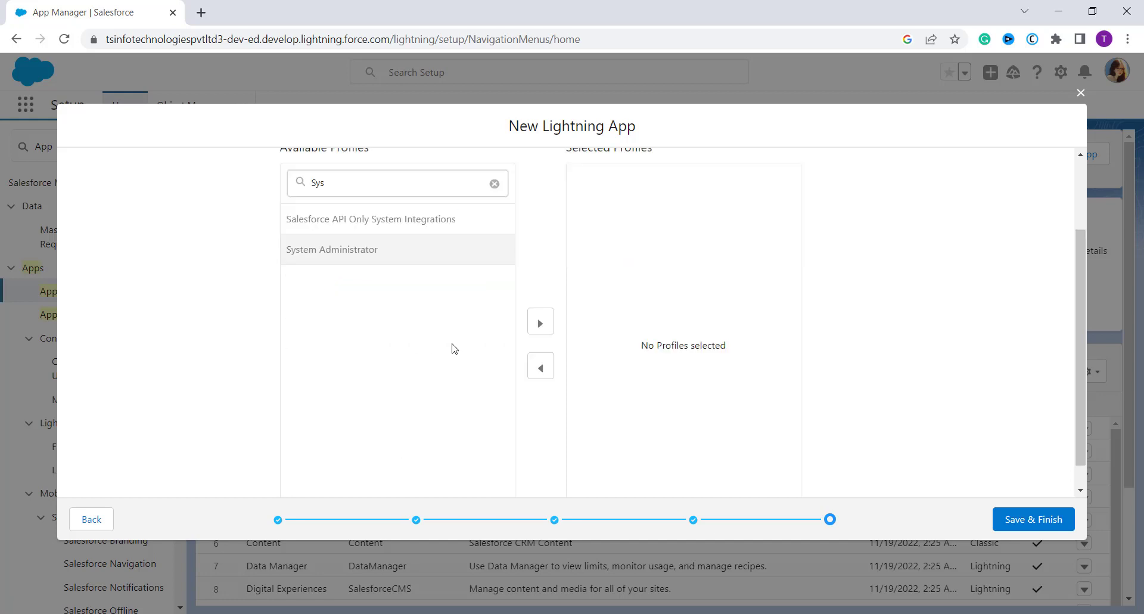
click(546, 330)
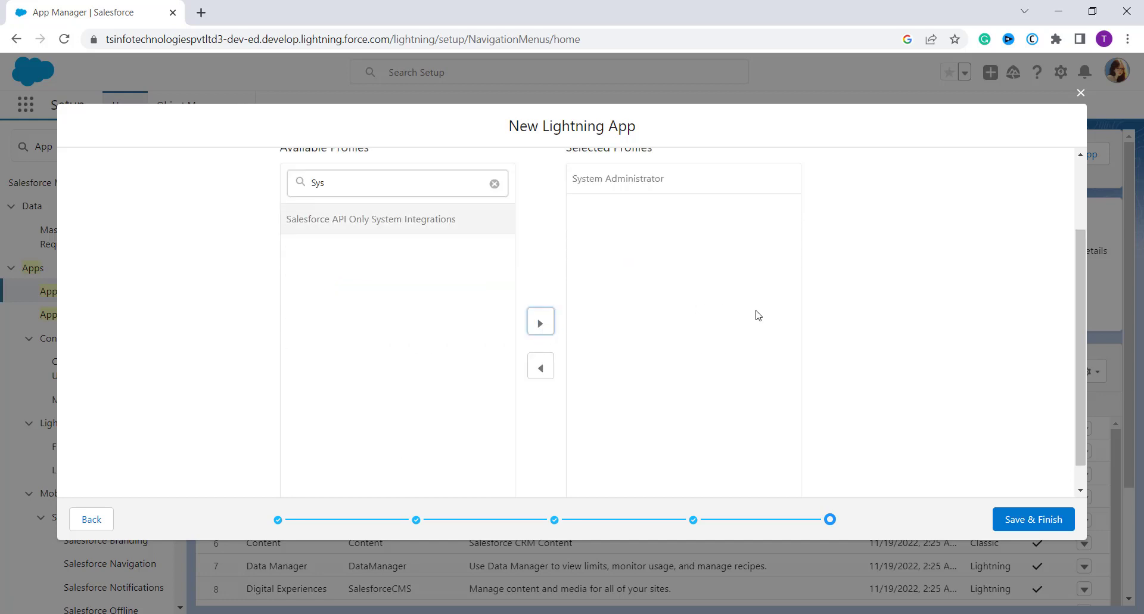
click(1017, 524)
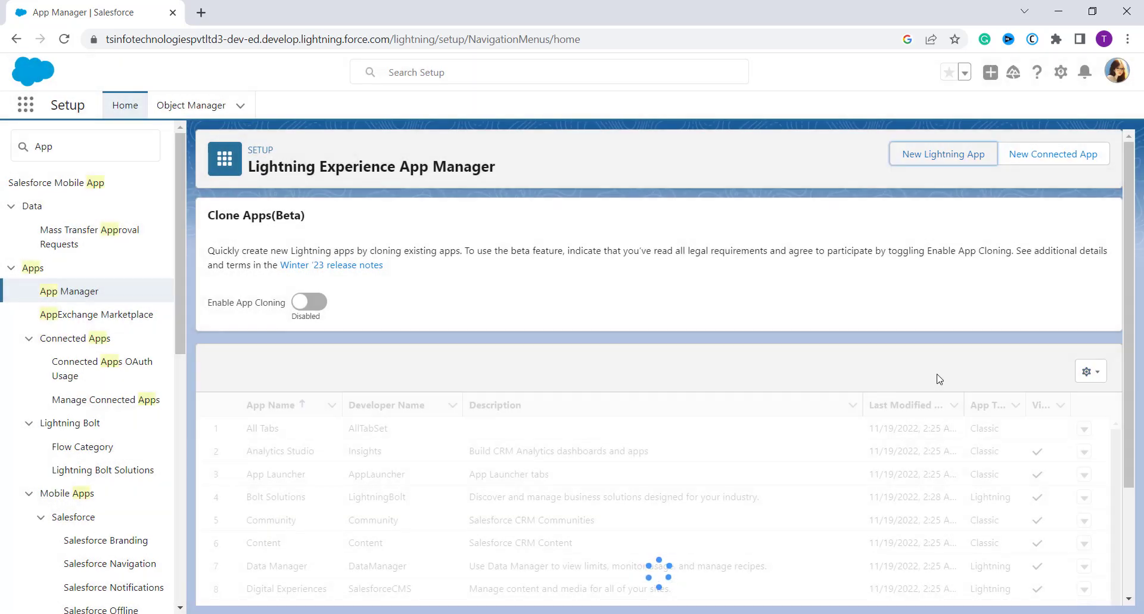
- Look for the Event Management app in the App Manager list and the full App Launcher, then close the launcher
scroll(940, 379, down, 3)
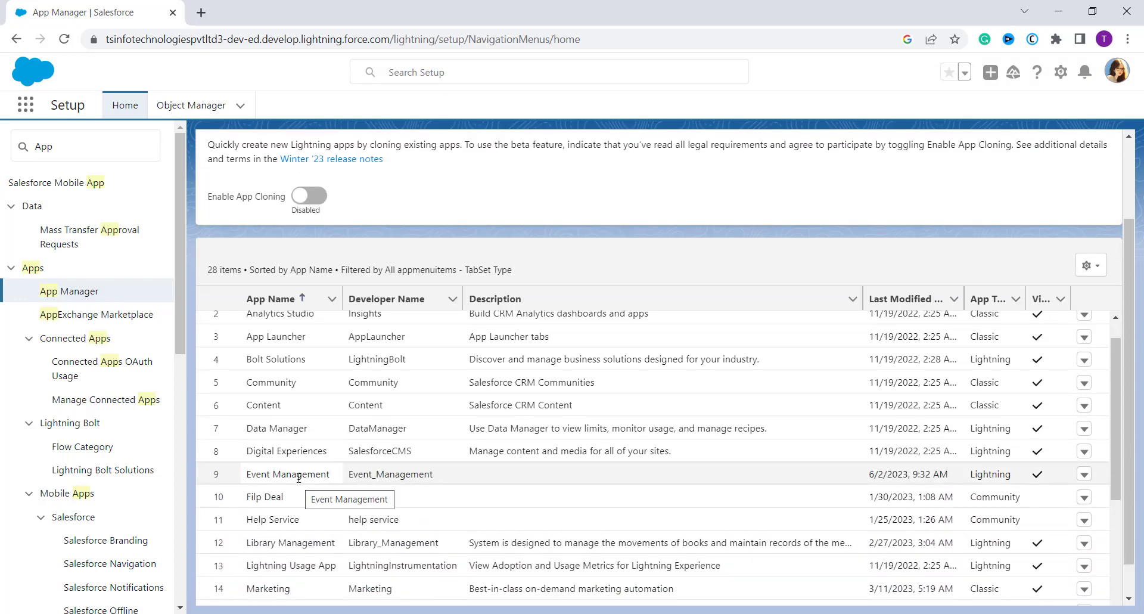
scroll(299, 476, up, 1)
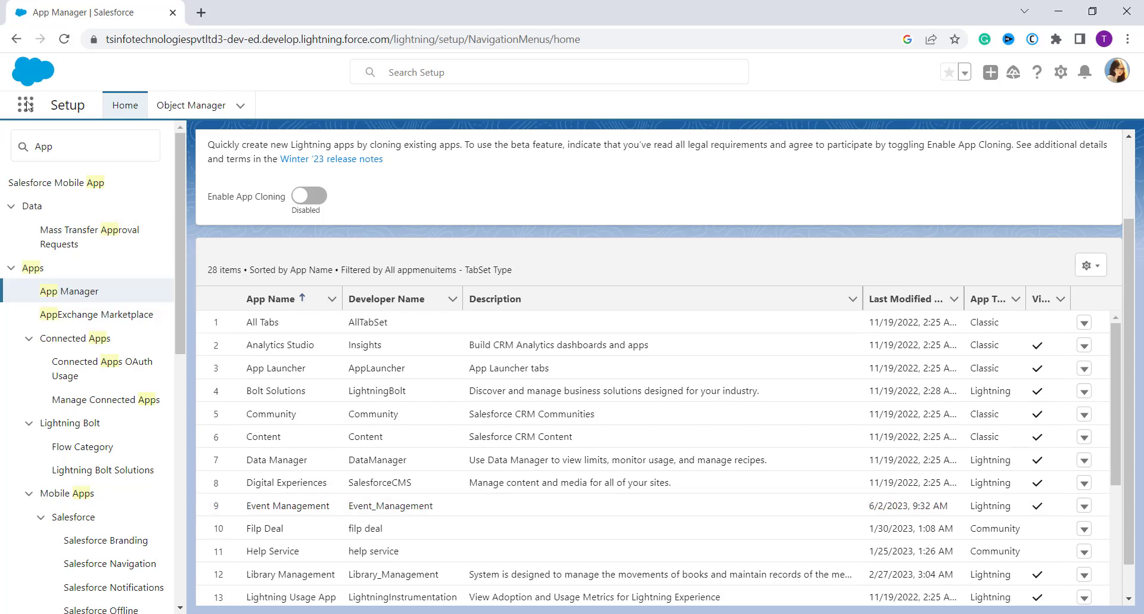
click(27, 114)
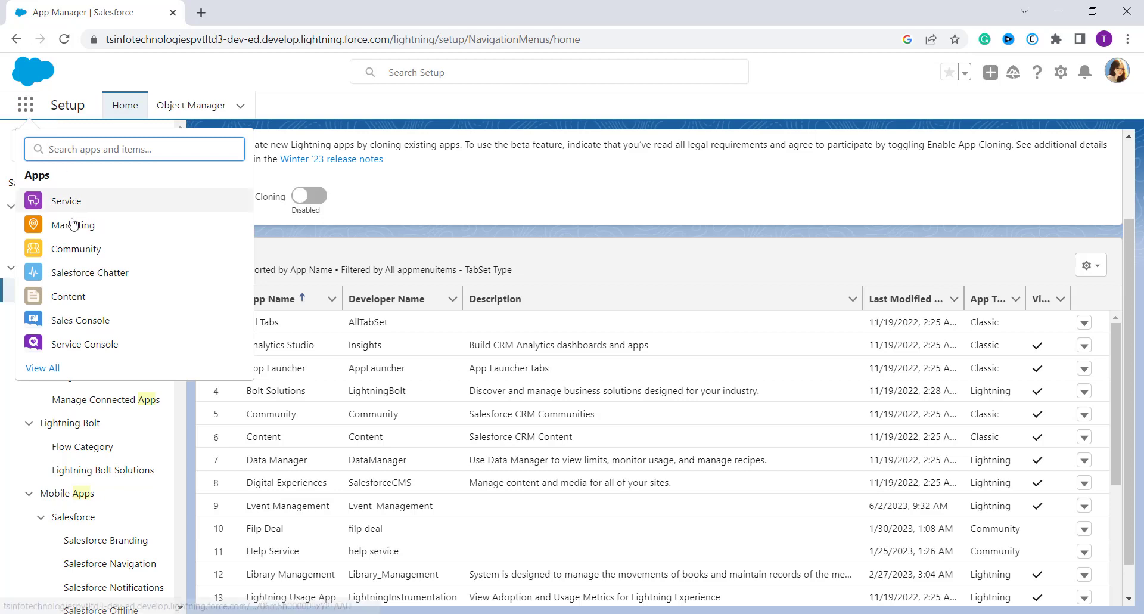
key(Escape)
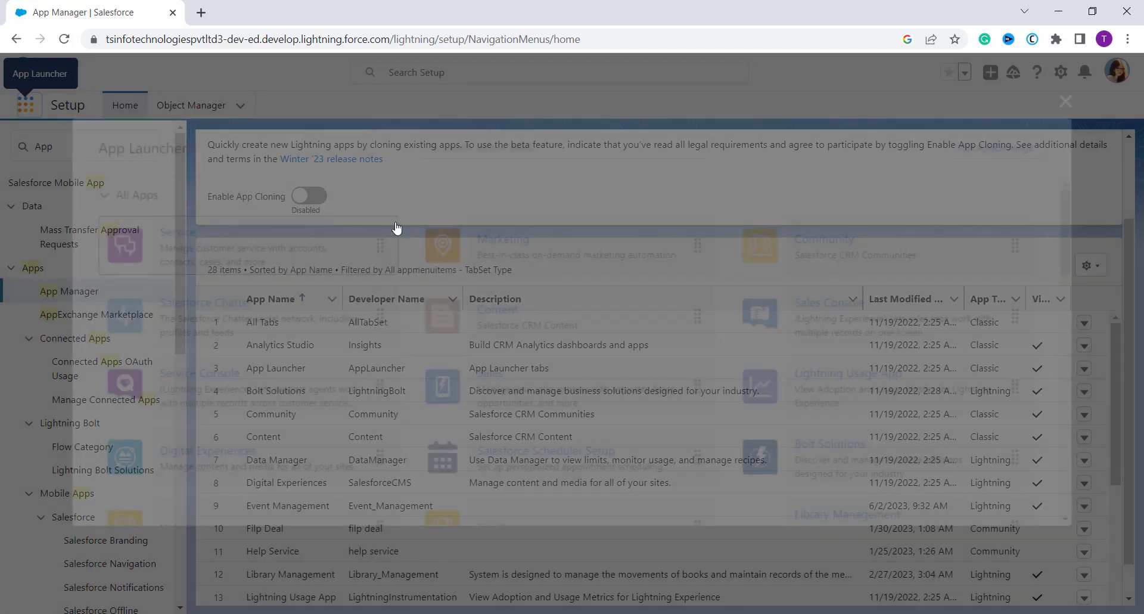
scroll(692, 393, down, 1)
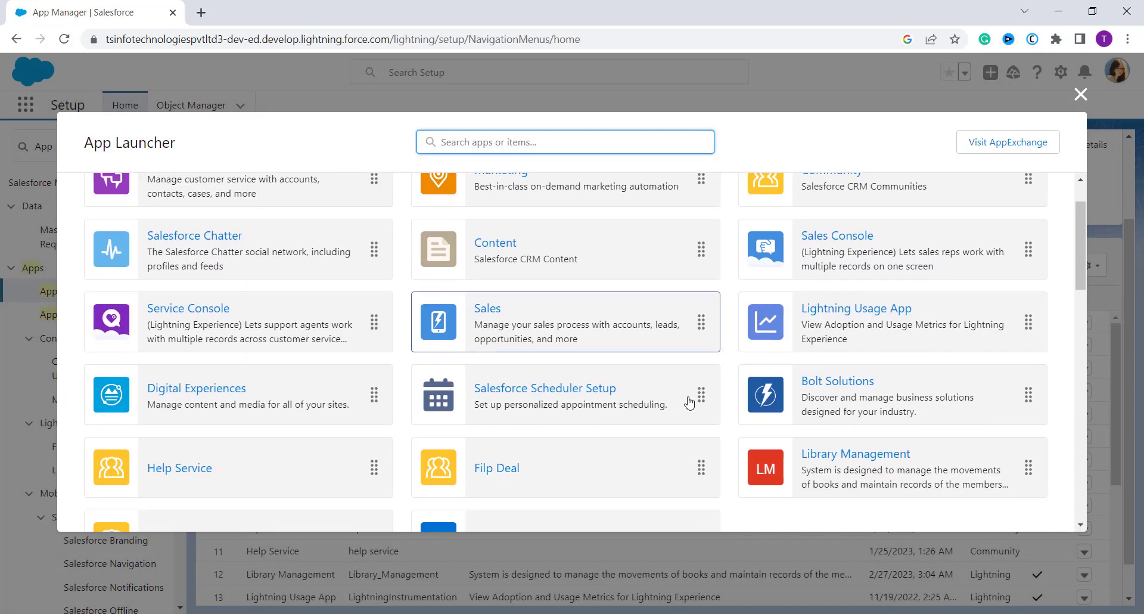
scroll(690, 402, down, 1)
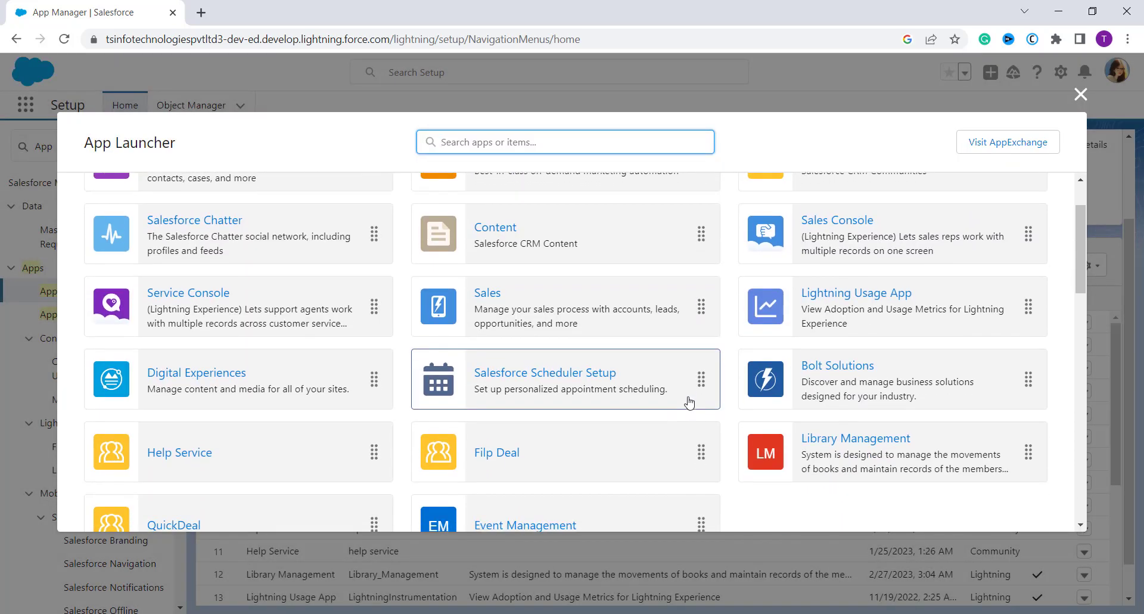
scroll(690, 403, down, 1)
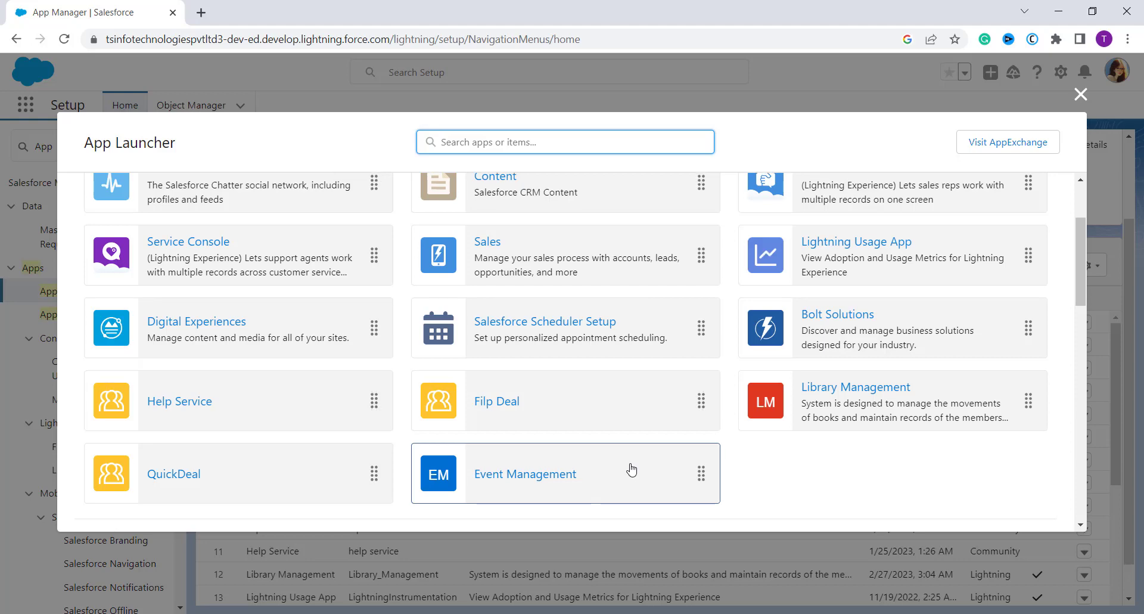
scroll(744, 387, up, 3)
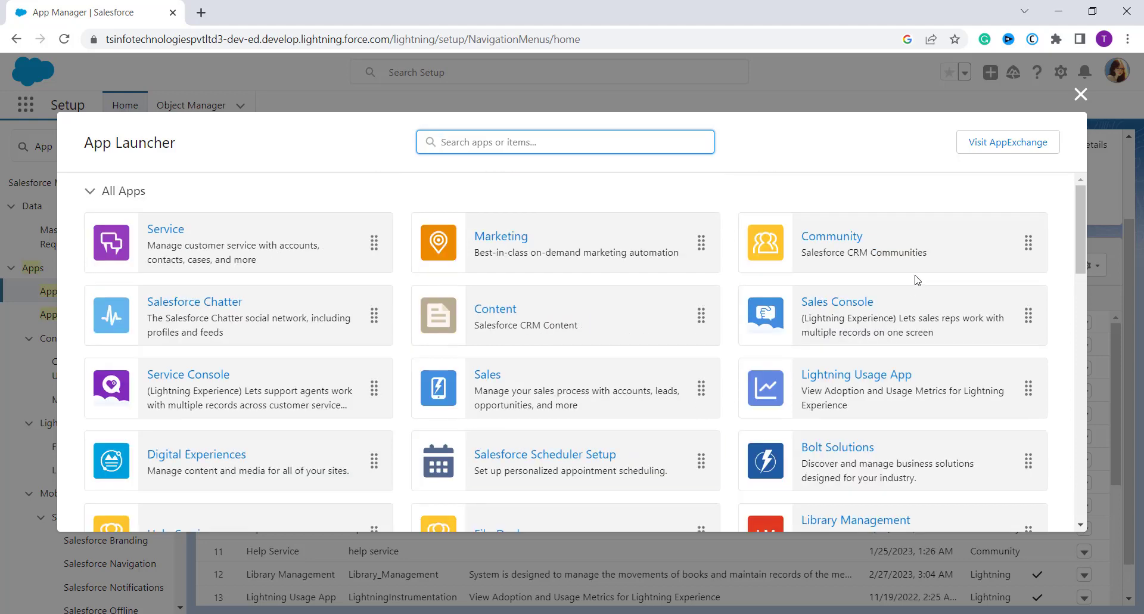
click(1080, 96)
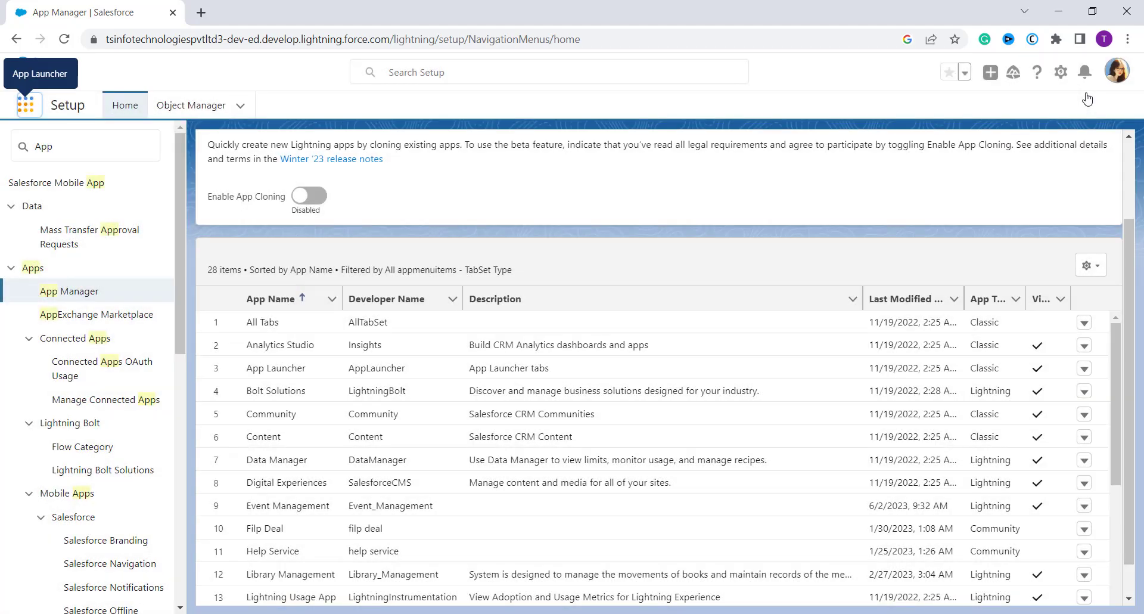
- Switch to Salesforce Classic and open its Setup home page
click(1115, 72)
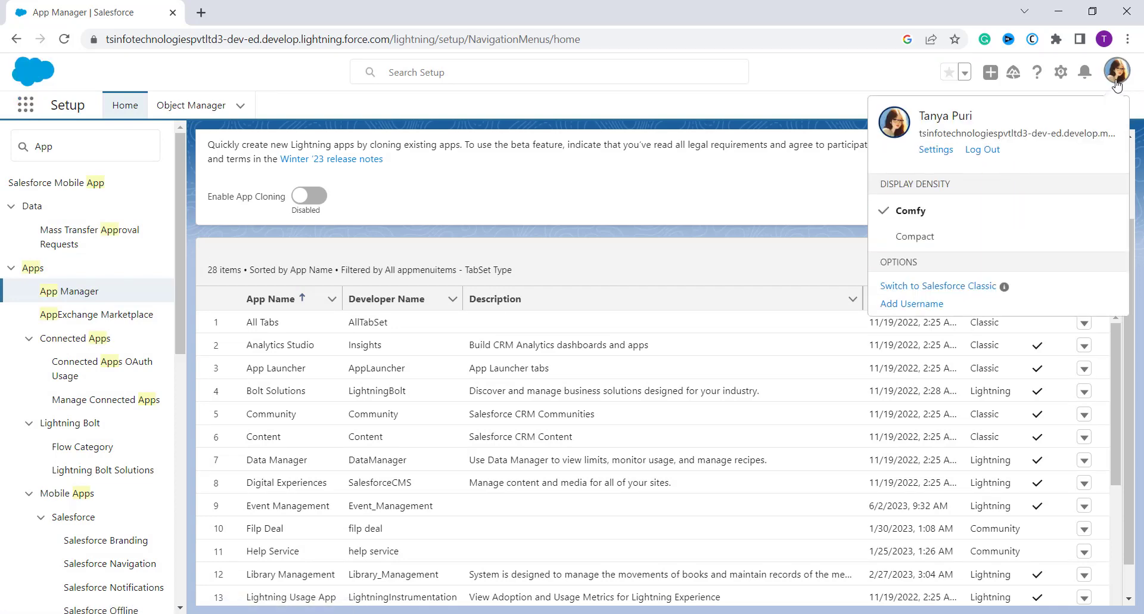
click(970, 292)
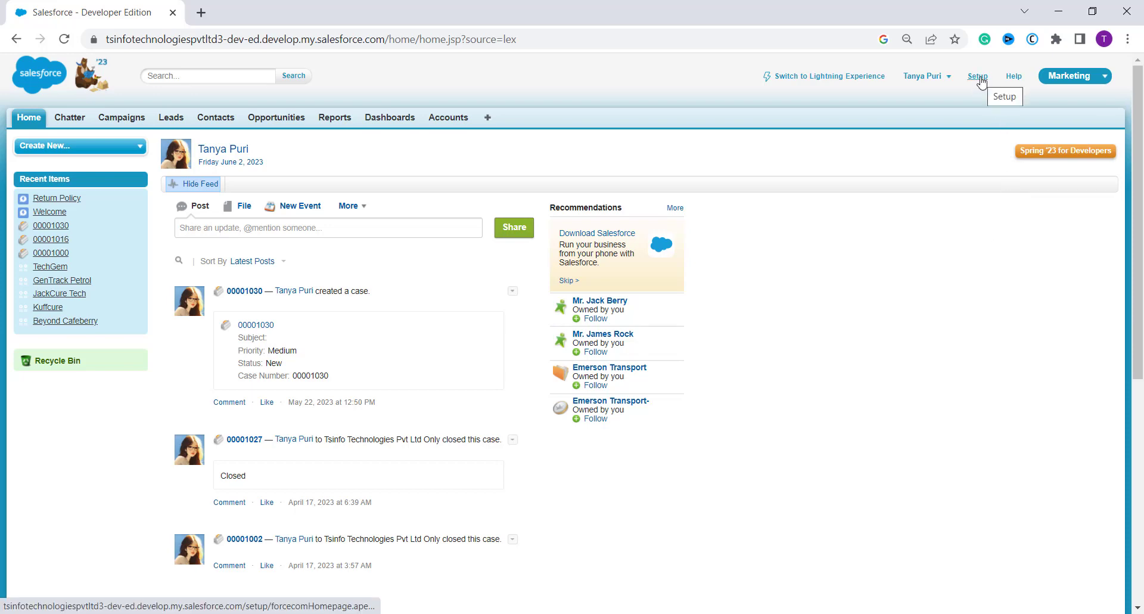
click(978, 78)
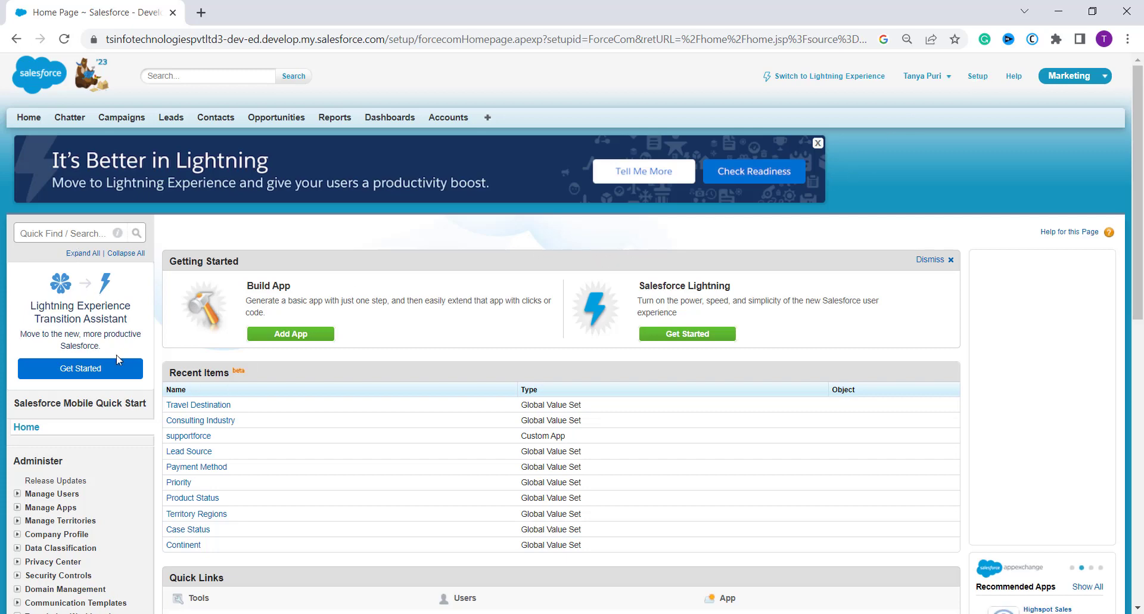
- Search Setup for "Apps" and open the Apps page listed under Create
scroll(118, 360, down, 2)
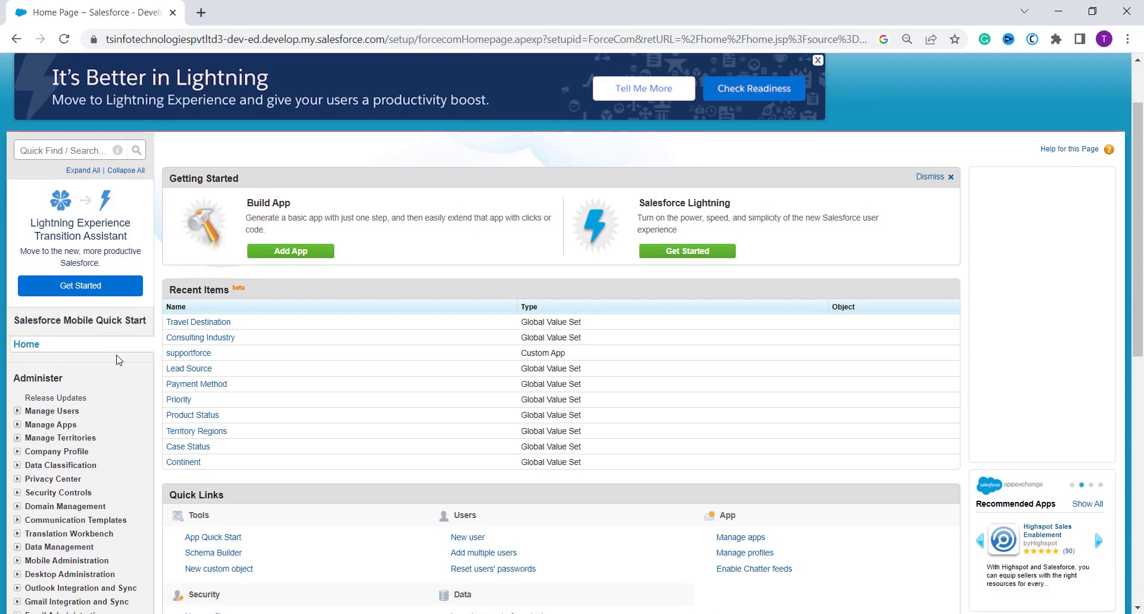
scroll(118, 359, down, 5)
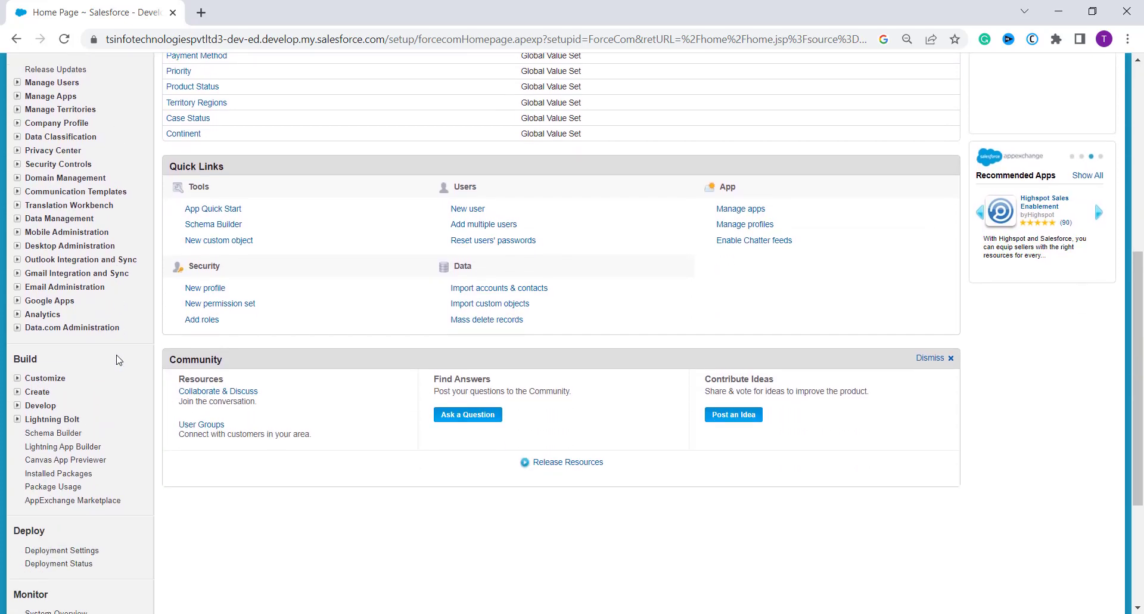
scroll(117, 359, down, 3)
scroll(116, 359, up, 4)
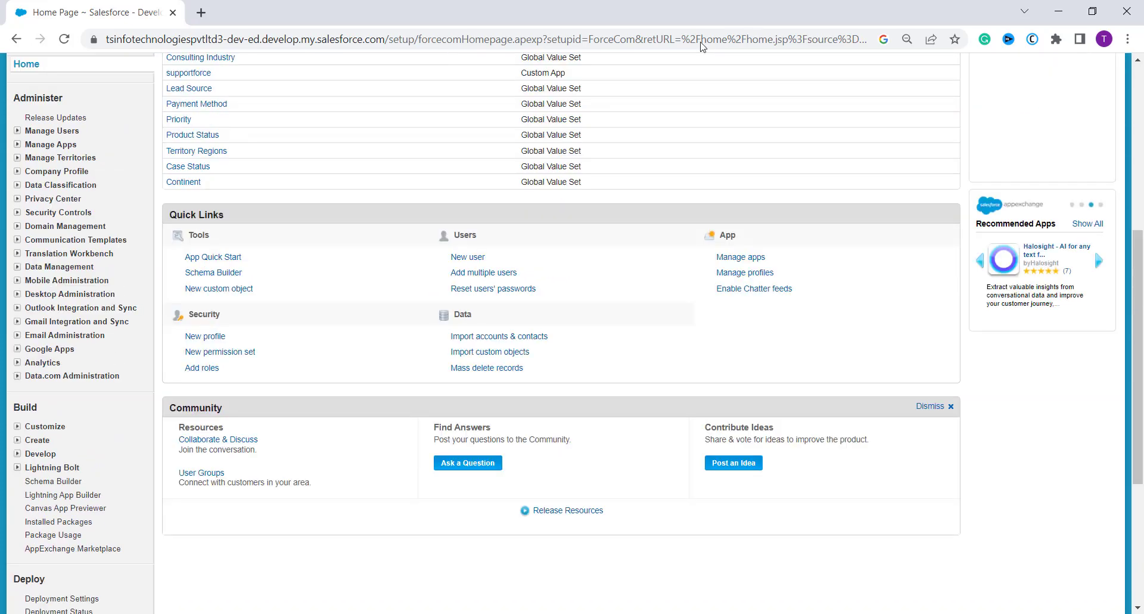
scroll(131, 198, up, 5)
click(39, 192)
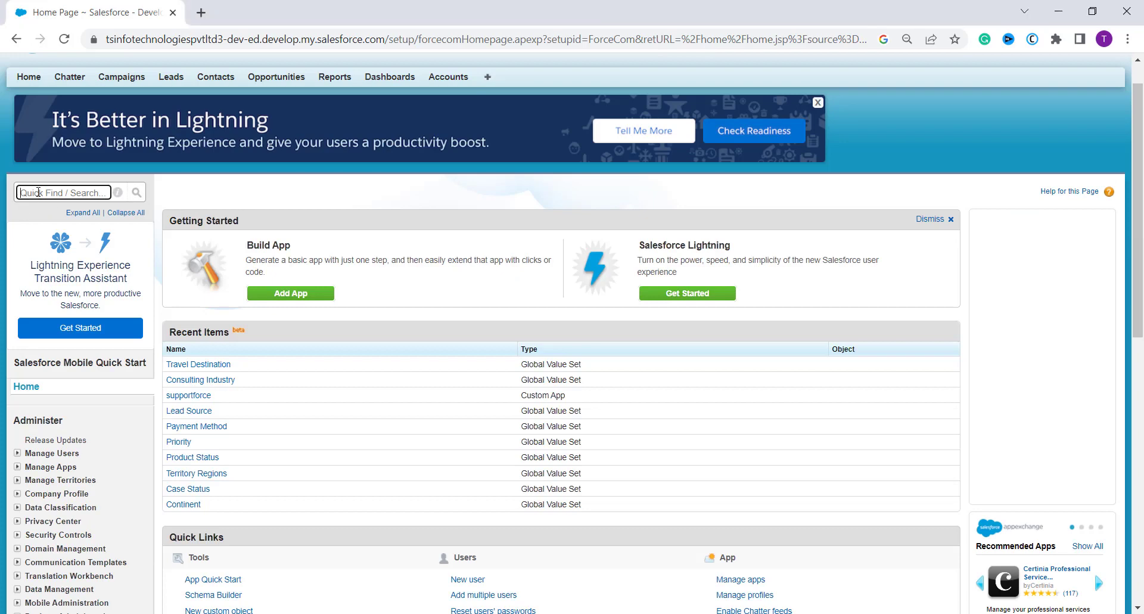
text(App)
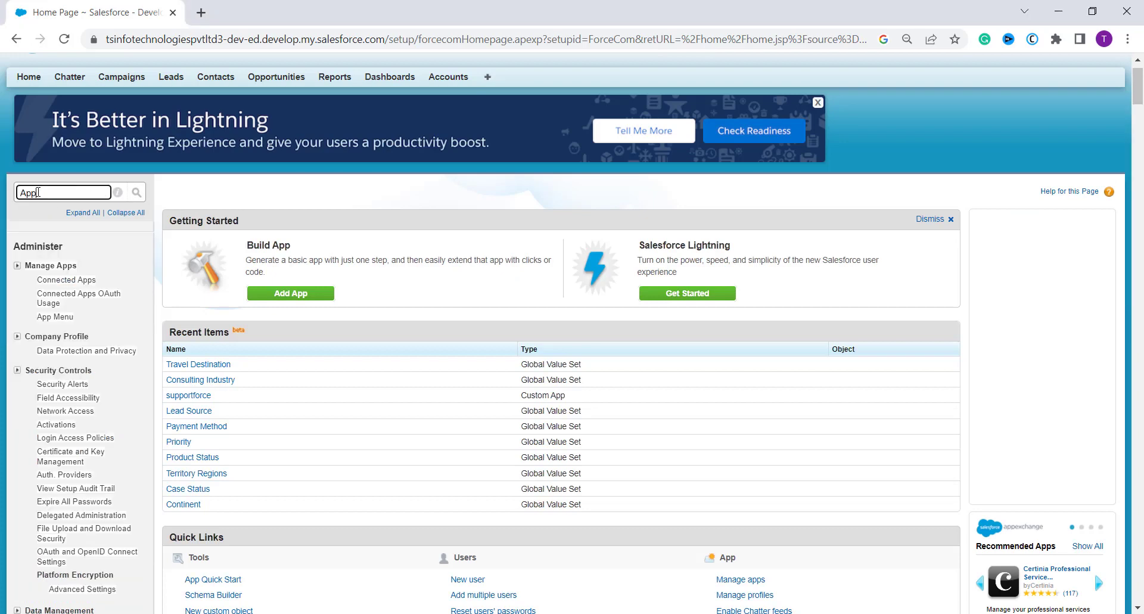
text(s)
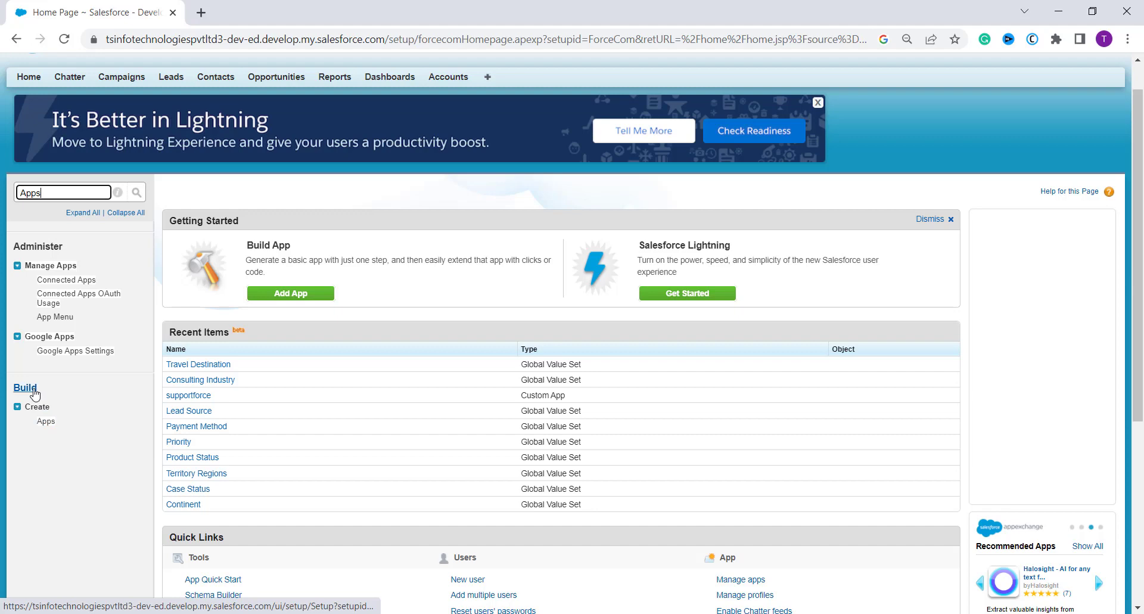
click(45, 421)
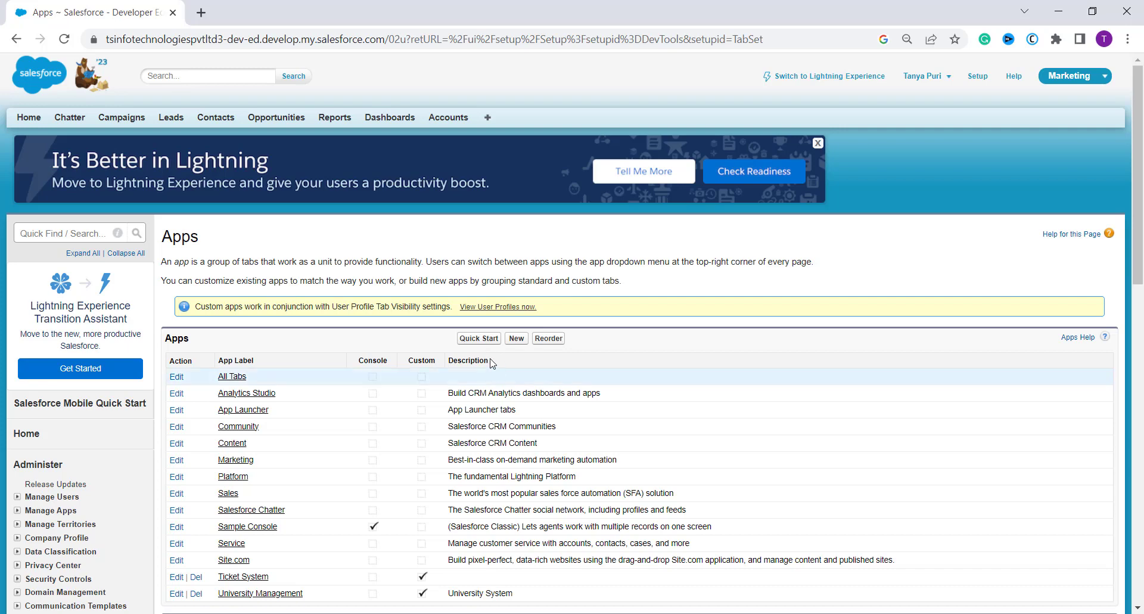
- Start a Quick Start app and name it Stock Marketing
click(479, 339)
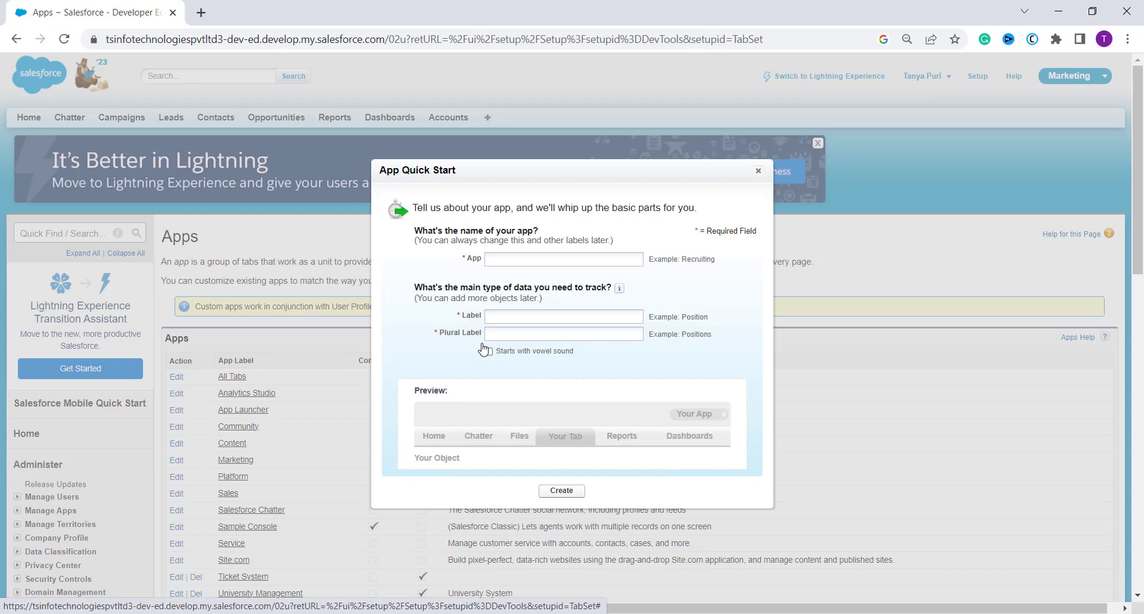
click(532, 256)
text(Stock Mark)
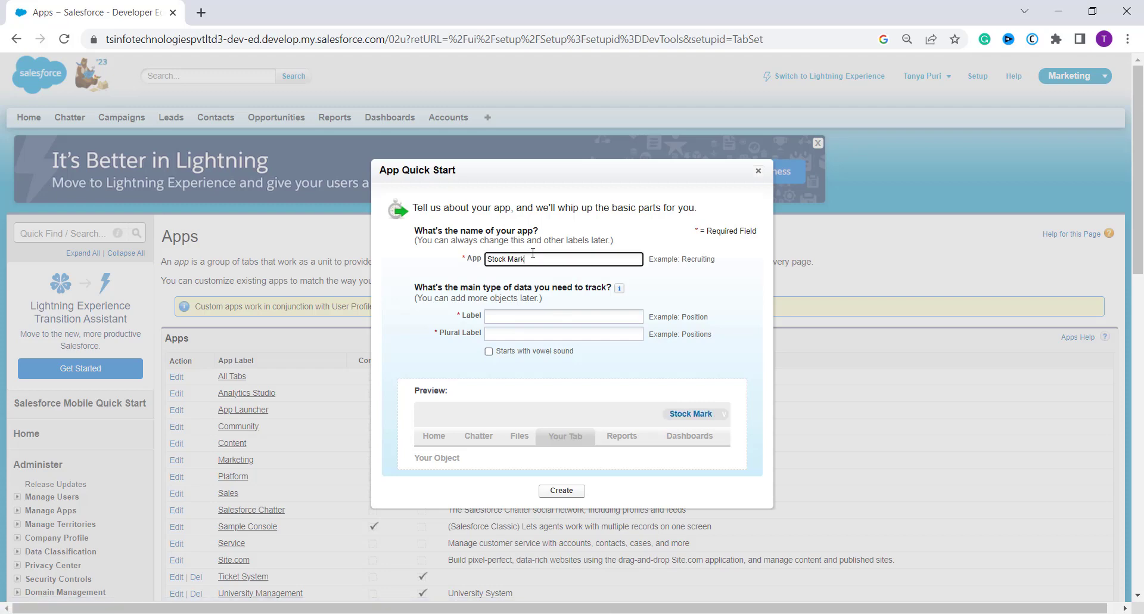
text(et)
click(521, 316)
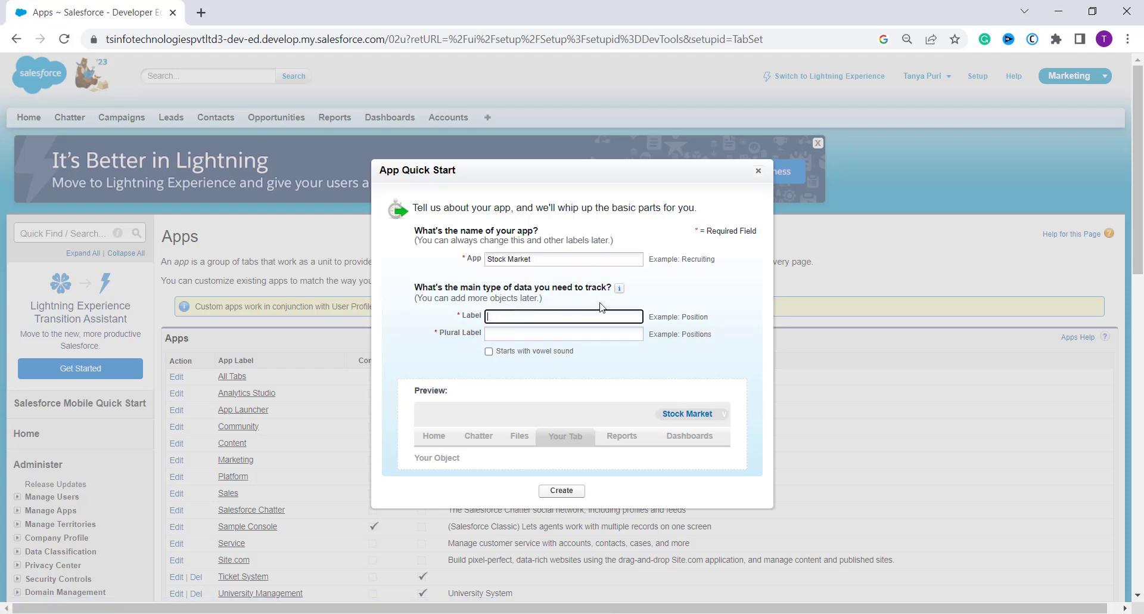
click(608, 302)
- Set the tracked data's label to Stock and plural label to Stocks, then create the app and go to it
click(596, 316)
text(Stock)
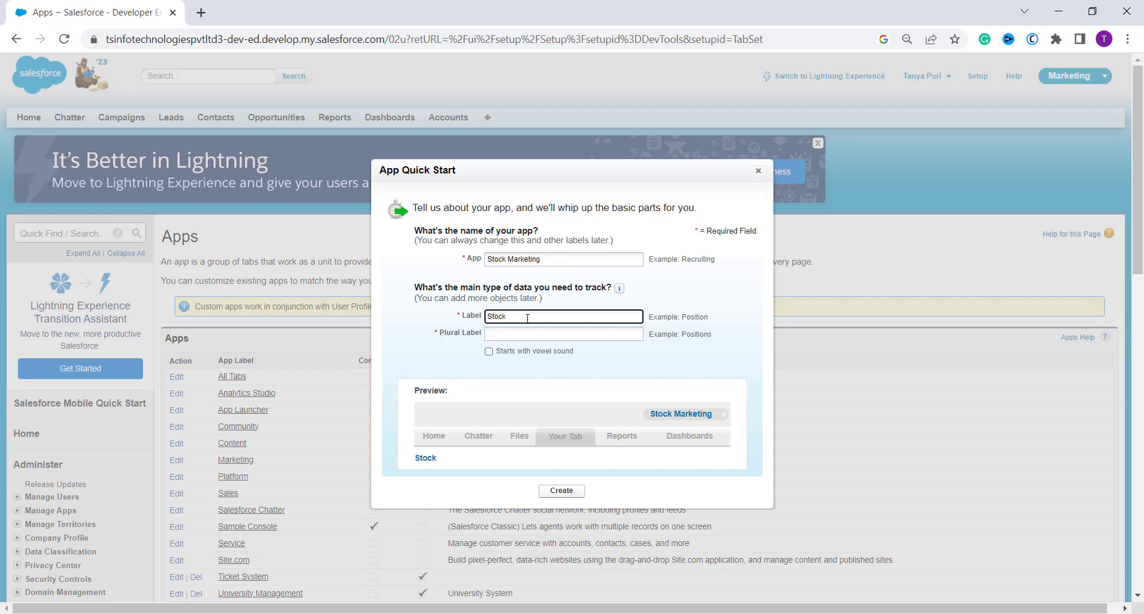
click(502, 335)
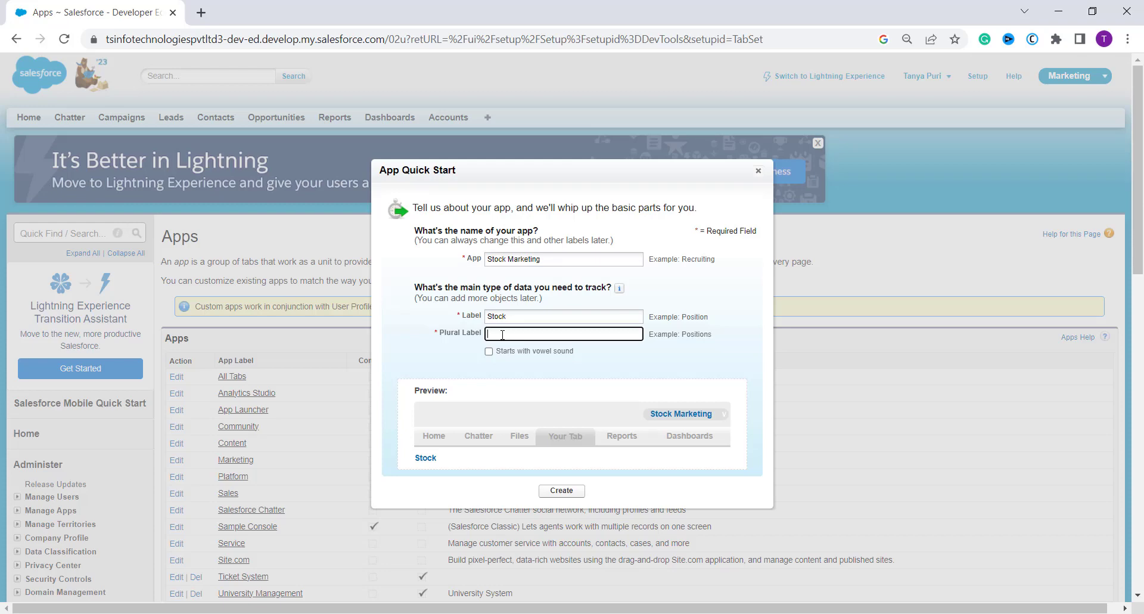
text(S)
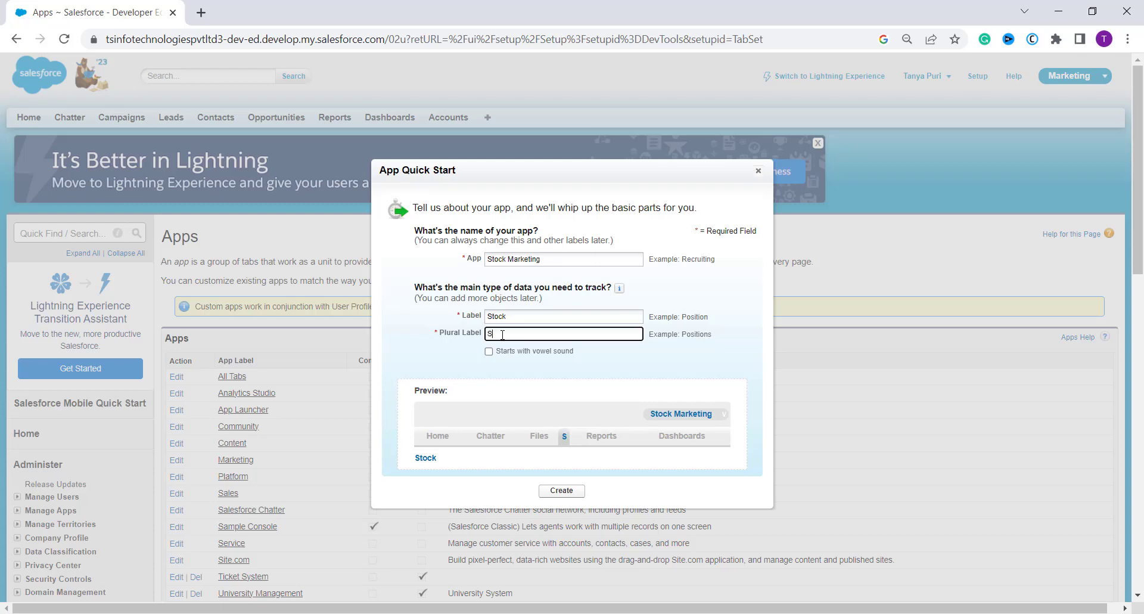
text(tocks)
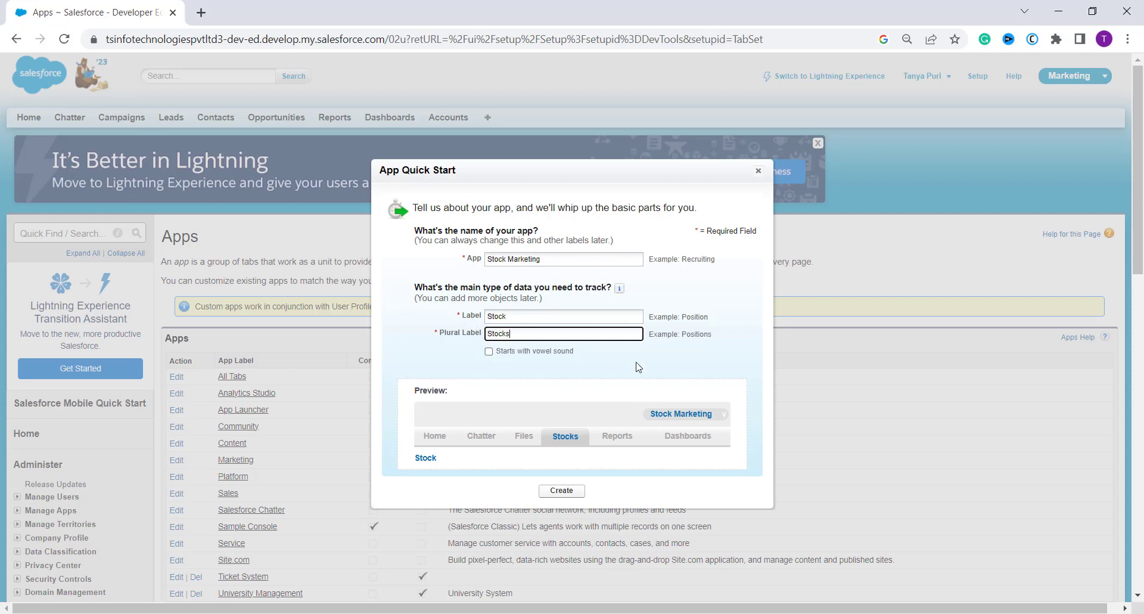
click(512, 315)
click(518, 336)
click(559, 495)
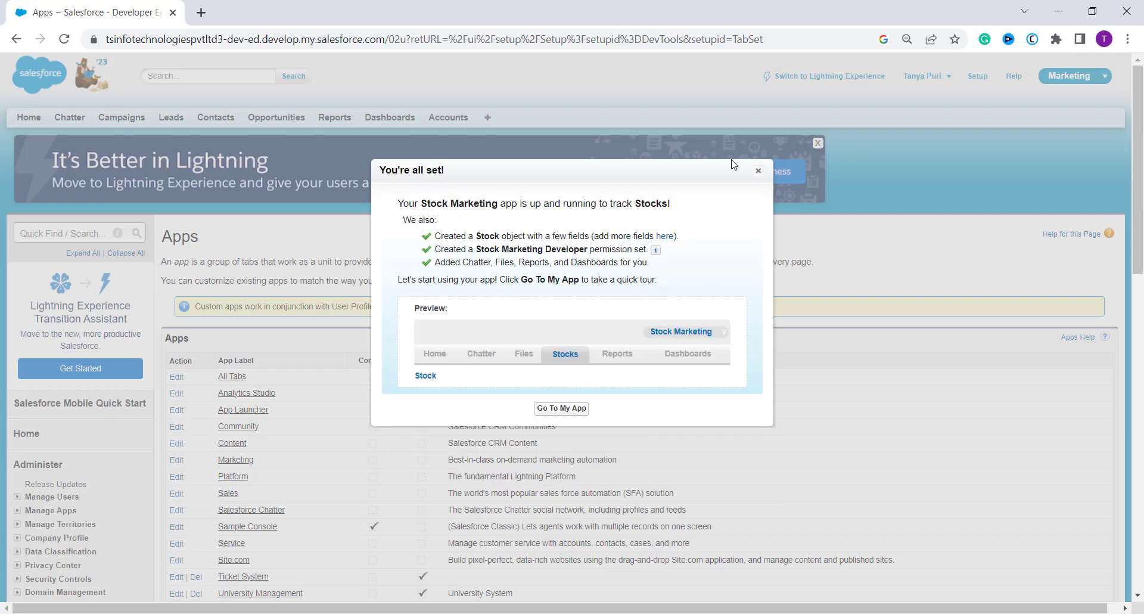
click(561, 409)
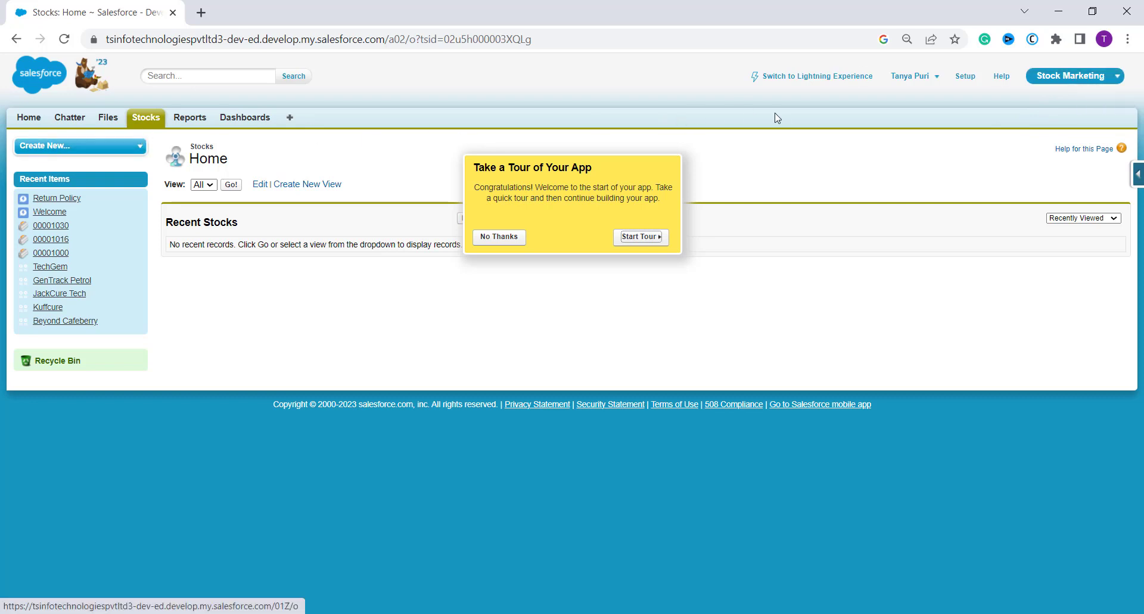
- Return to Setup, search for "Apps" and open the Apps page under Create
click(966, 77)
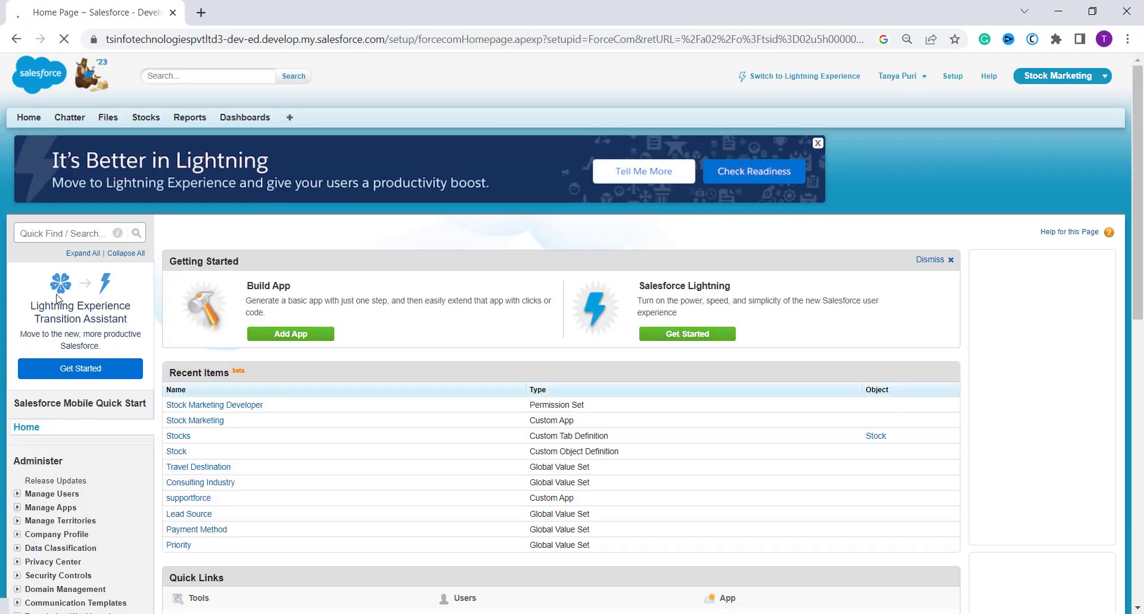
click(53, 226)
text(App)
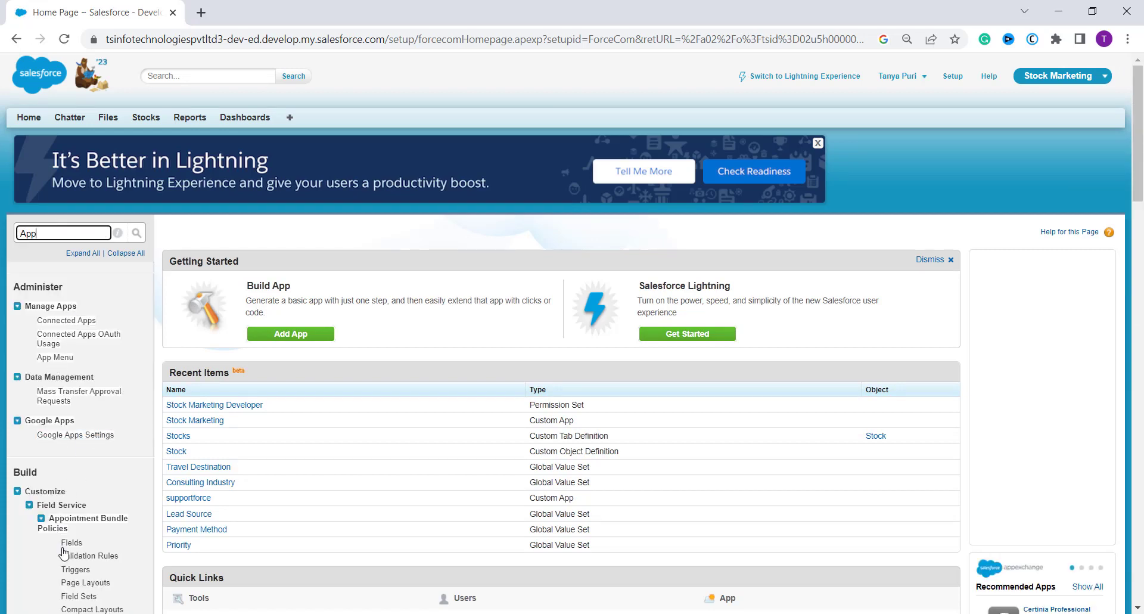
scroll(64, 553, down, 15)
scroll(78, 540, up, 6)
scroll(78, 539, up, 5)
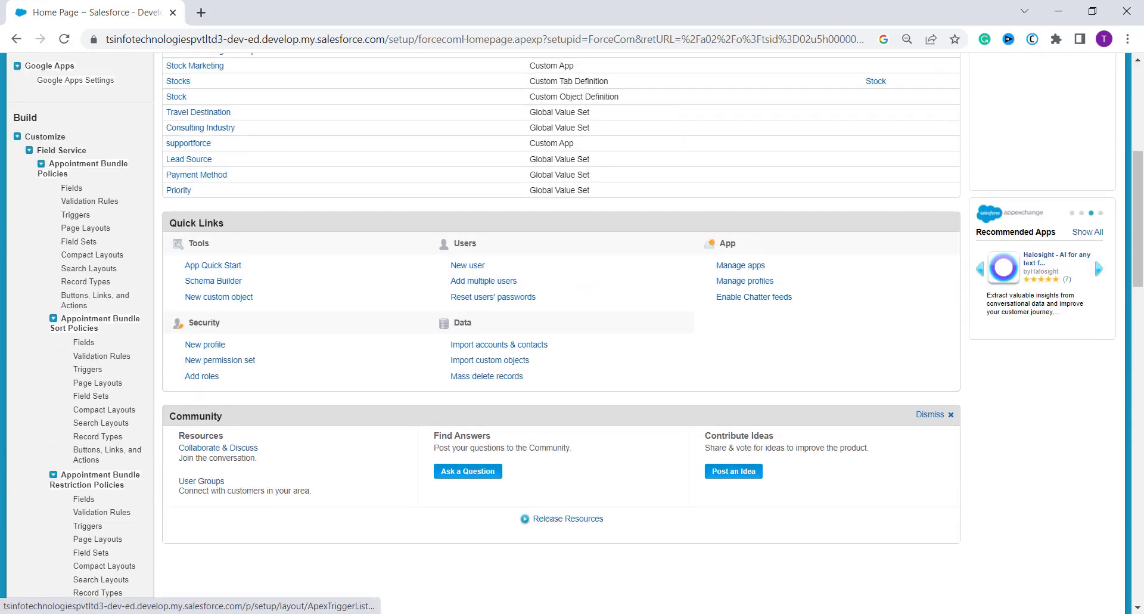
scroll(37, 231, up, 5)
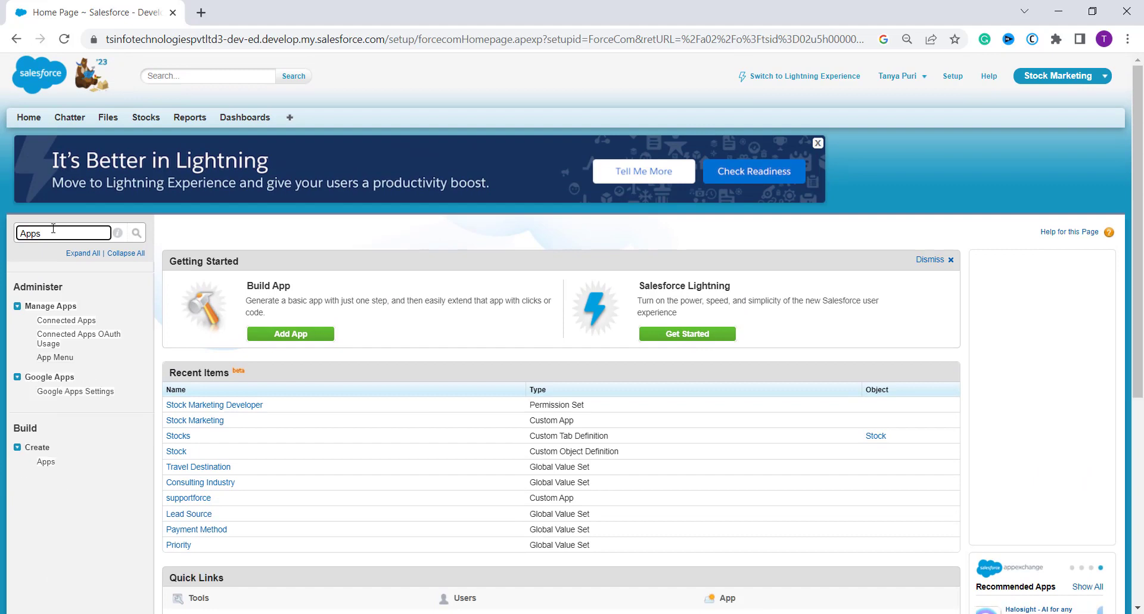
click(43, 465)
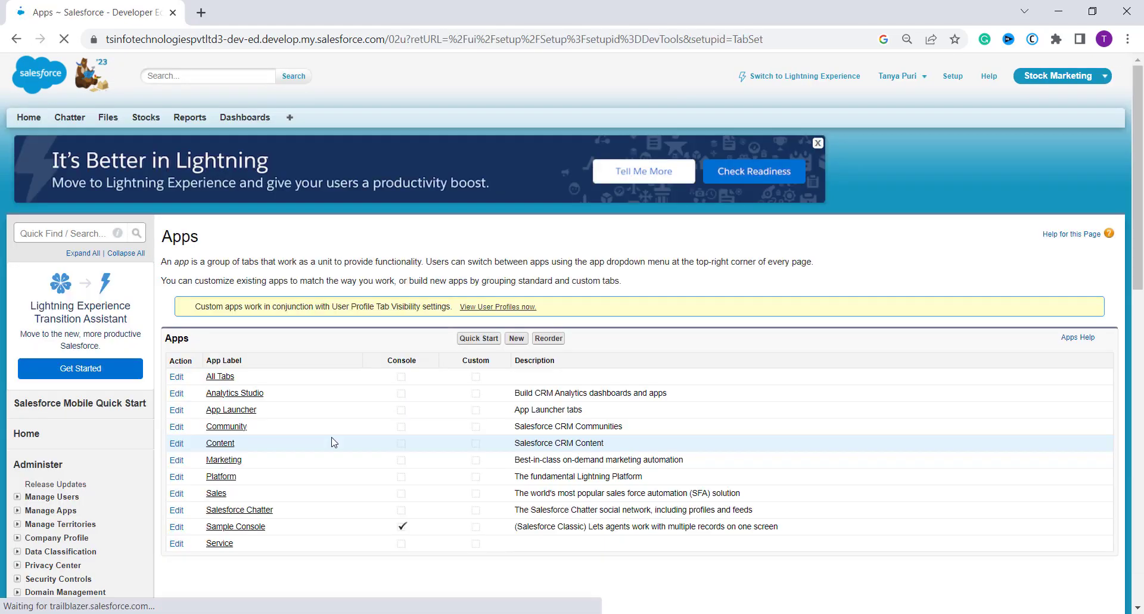
- Start a new app of type Custom app and continue to its details
click(516, 339)
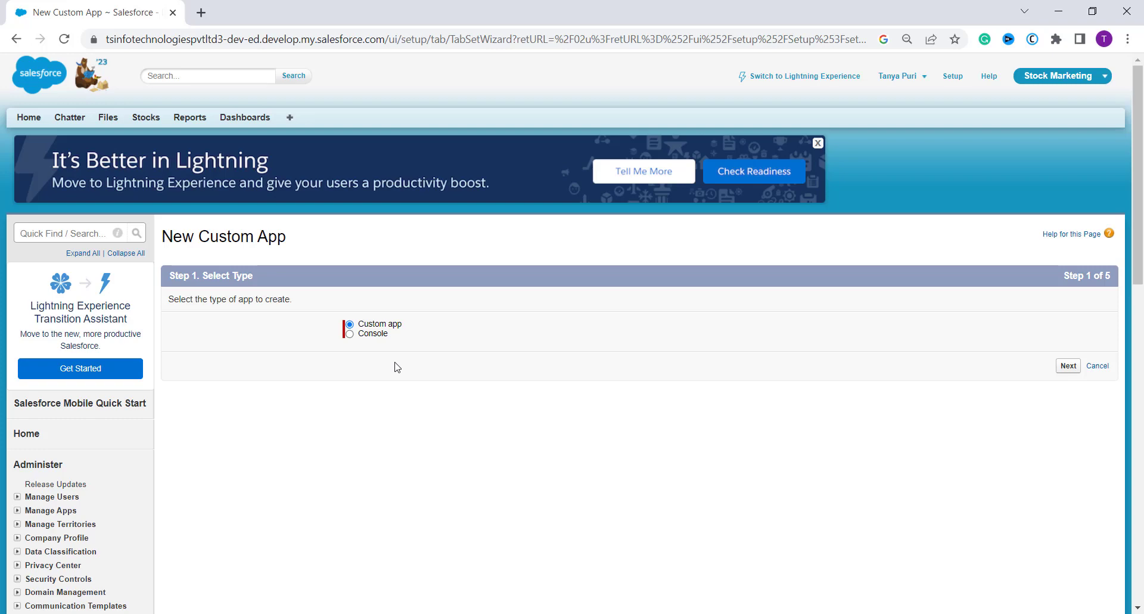
click(1070, 367)
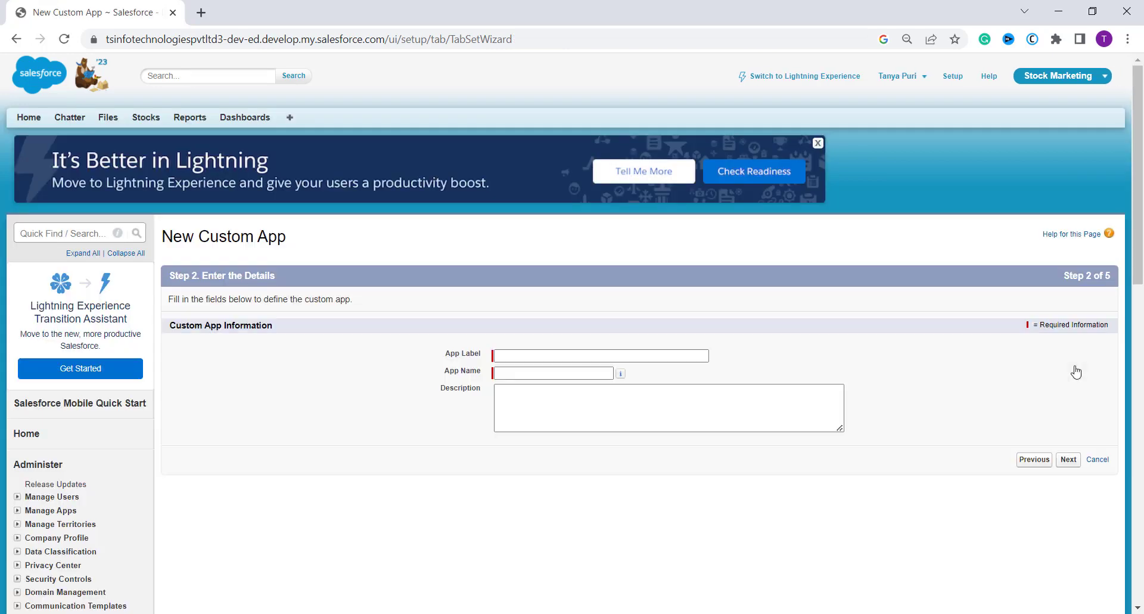
- Label the custom app Travel Guides without a description and continue to the tab selection without inserting a logo image
click(573, 353)
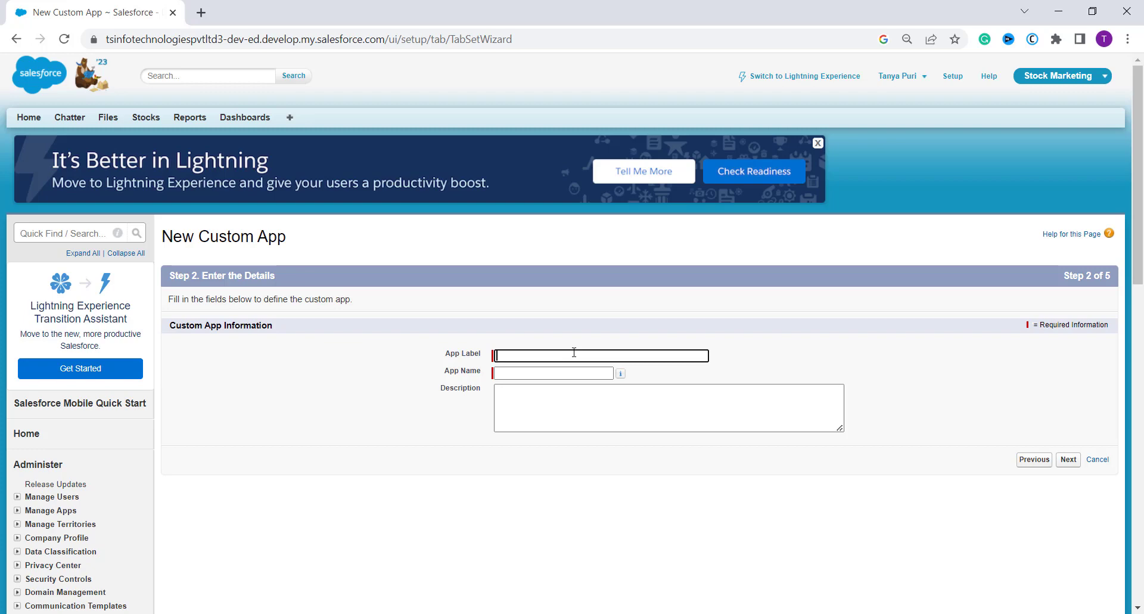
text(Travel Guides)
click(550, 398)
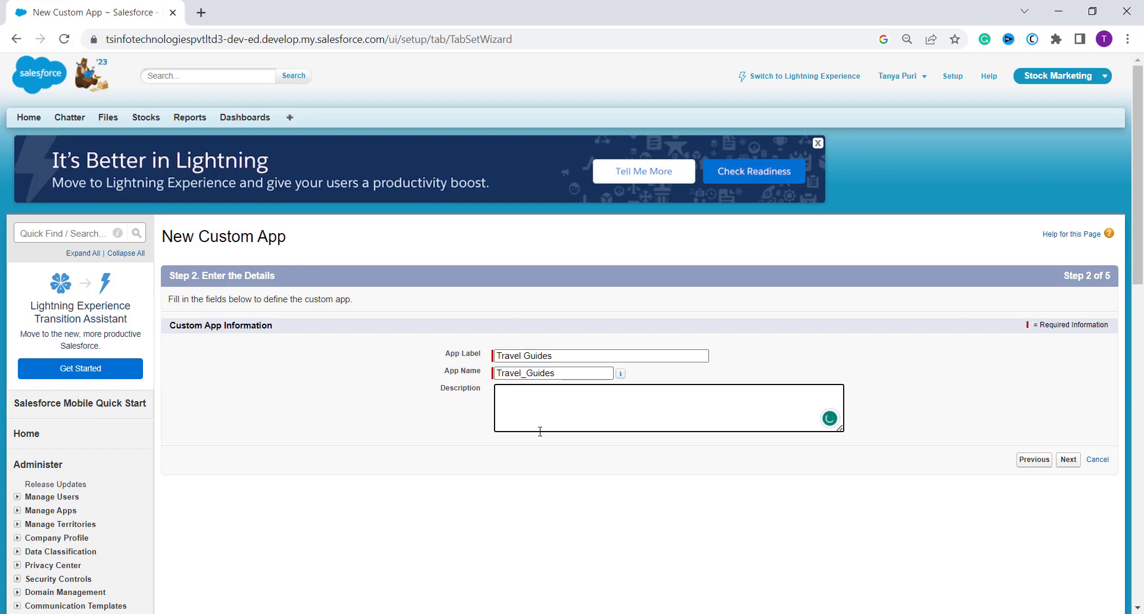
click(1069, 463)
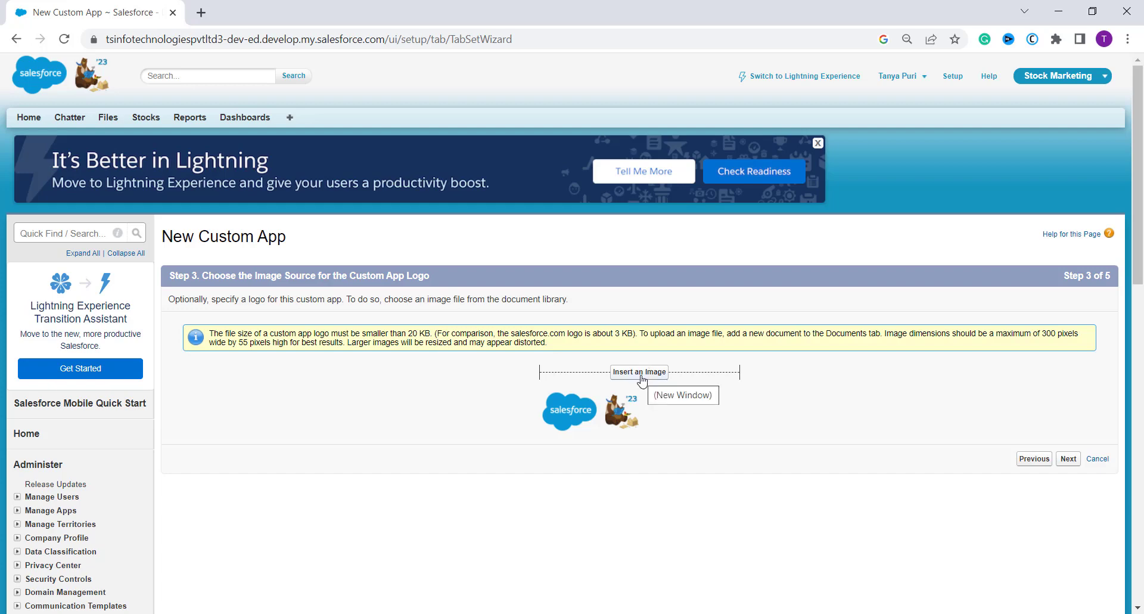
click(1069, 460)
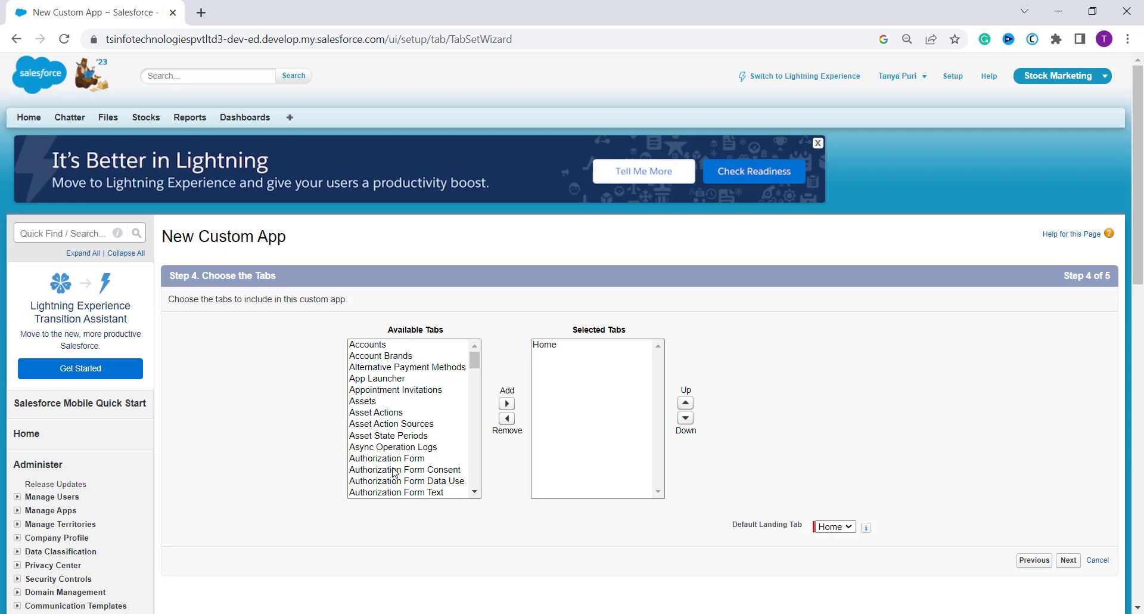
- Add the Coupons and Images tabs to the app's selected tabs
scroll(393, 472, down, 3)
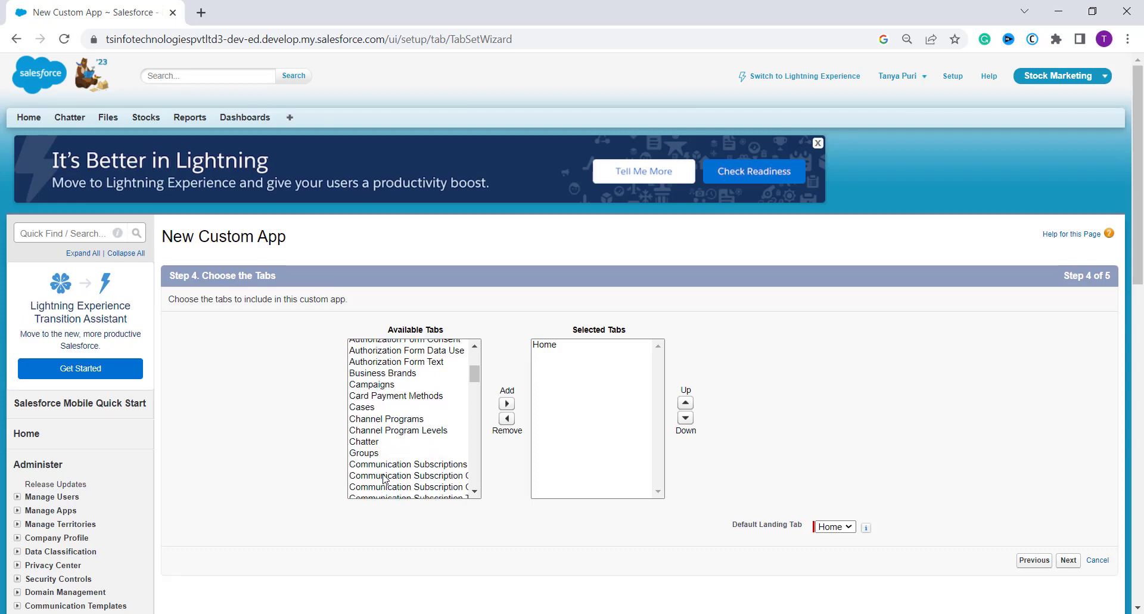
scroll(385, 477, down, 4)
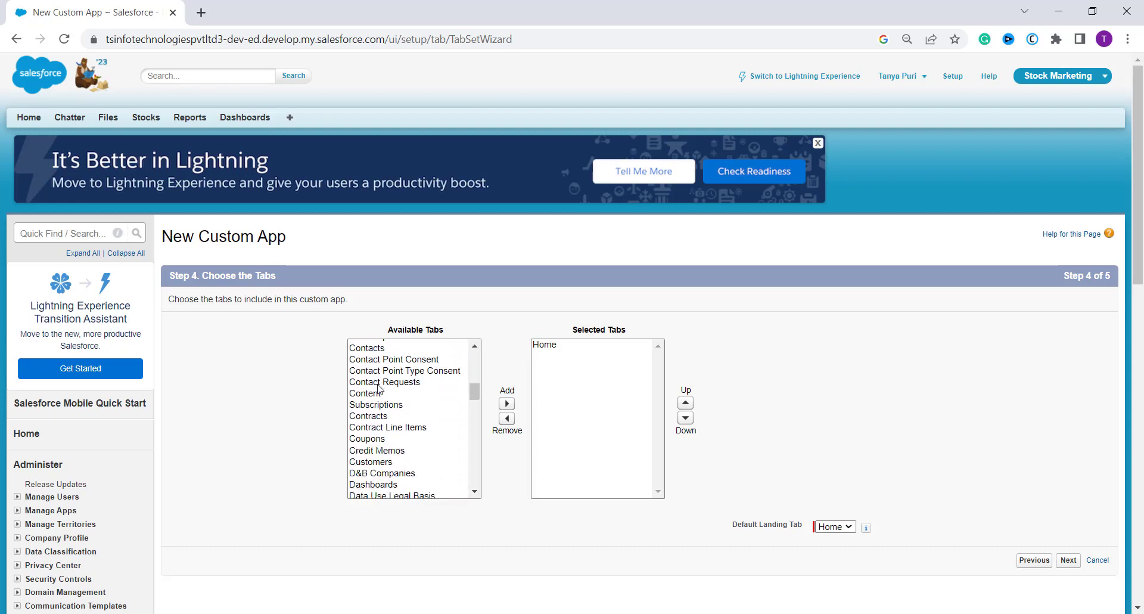
click(376, 440)
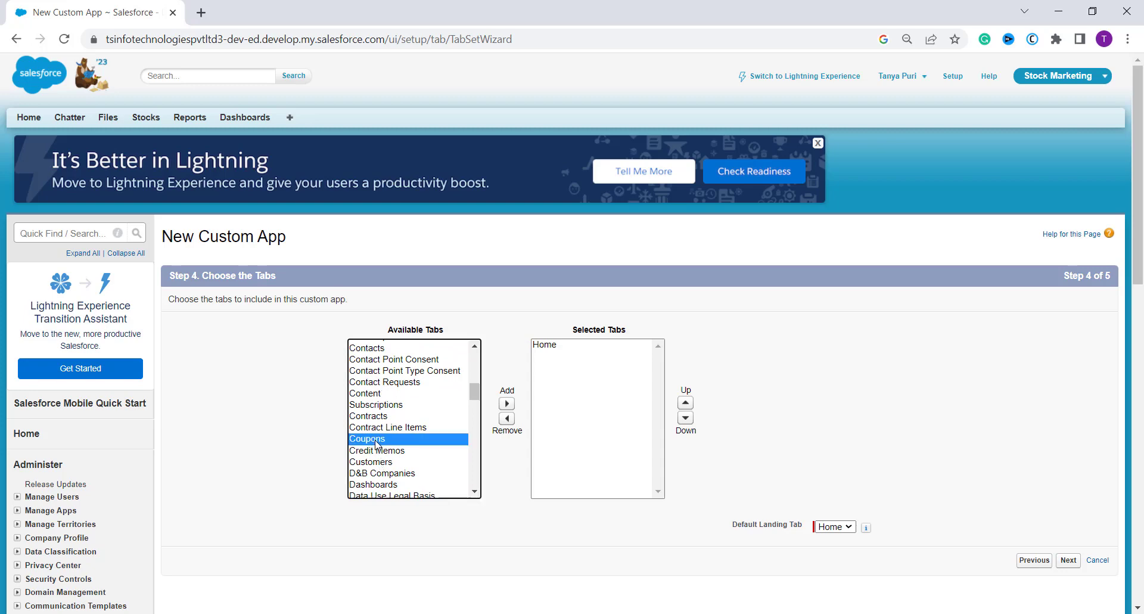
click(507, 404)
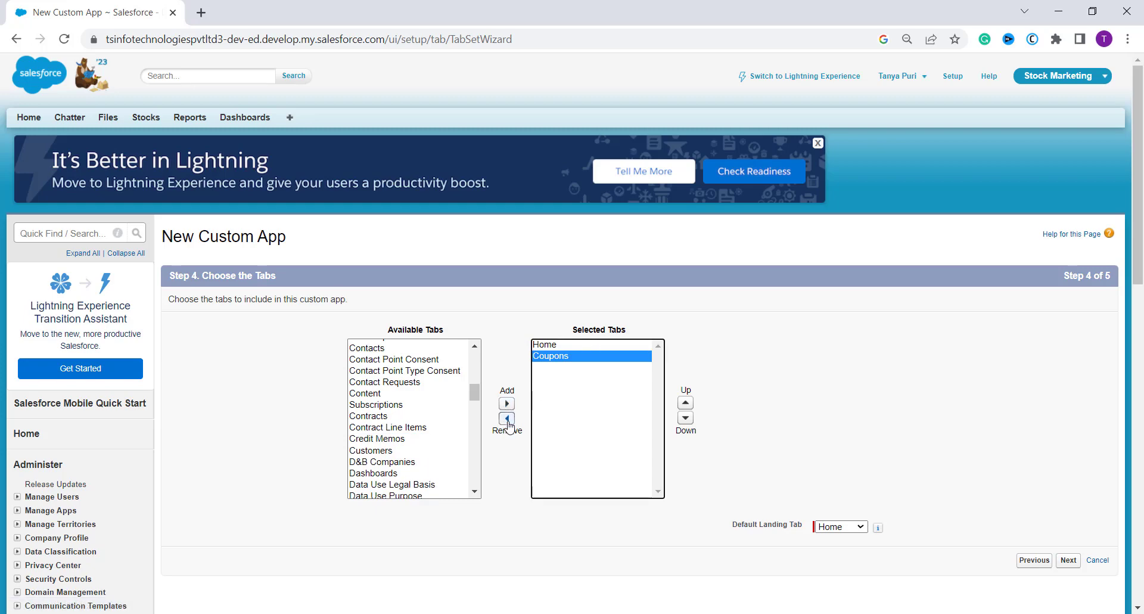
scroll(409, 470, down, 3)
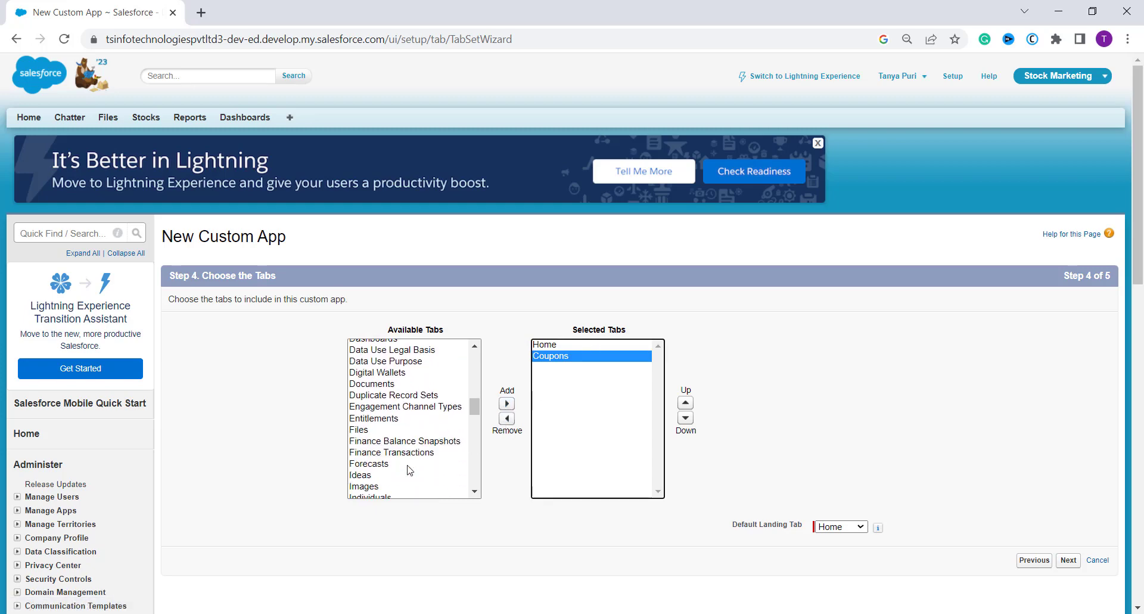
scroll(417, 459, down, 3)
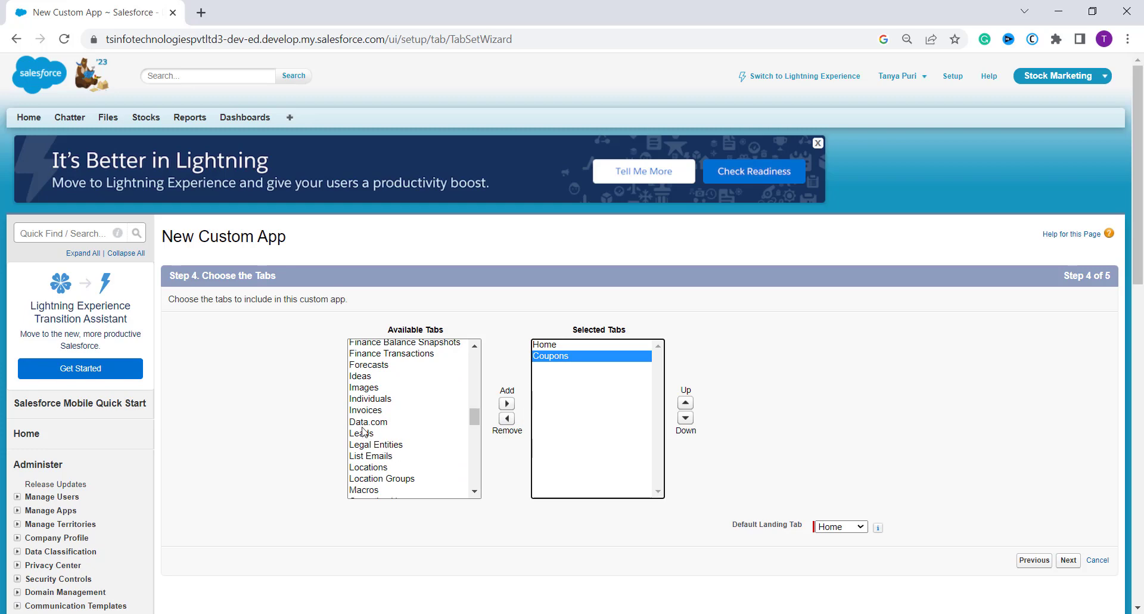
click(365, 387)
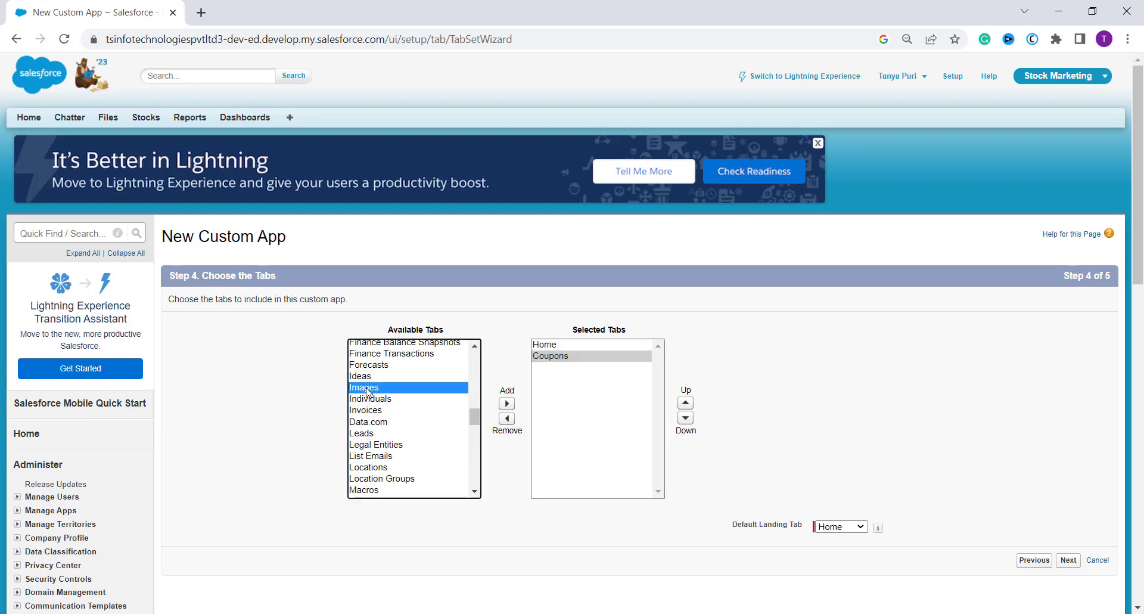
click(507, 404)
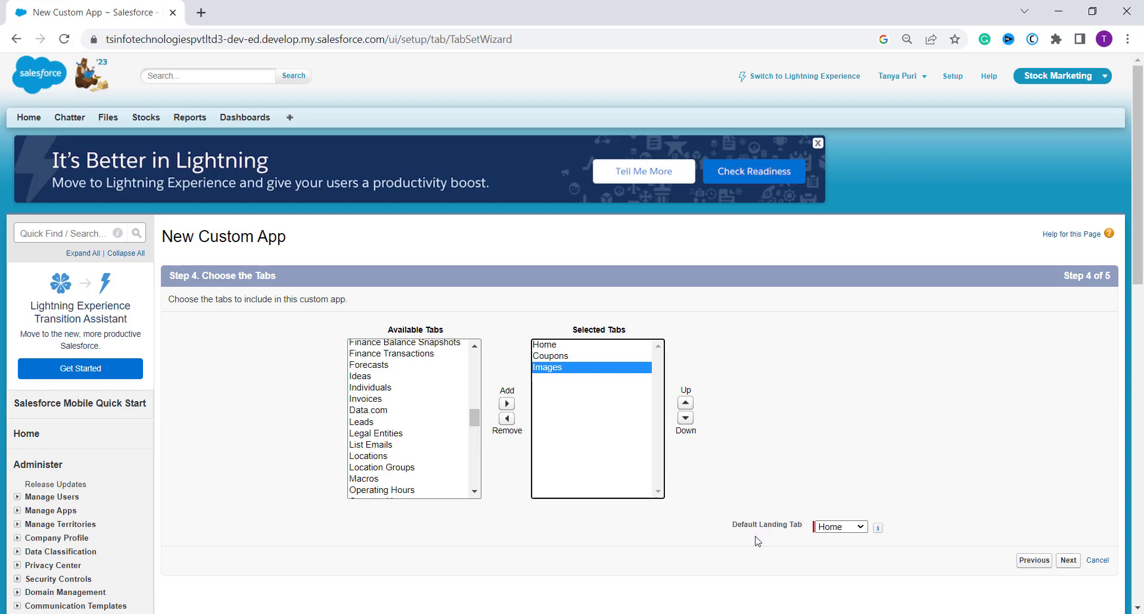
- Choose Home as the default landing tab and continue to the profile assignment
click(833, 528)
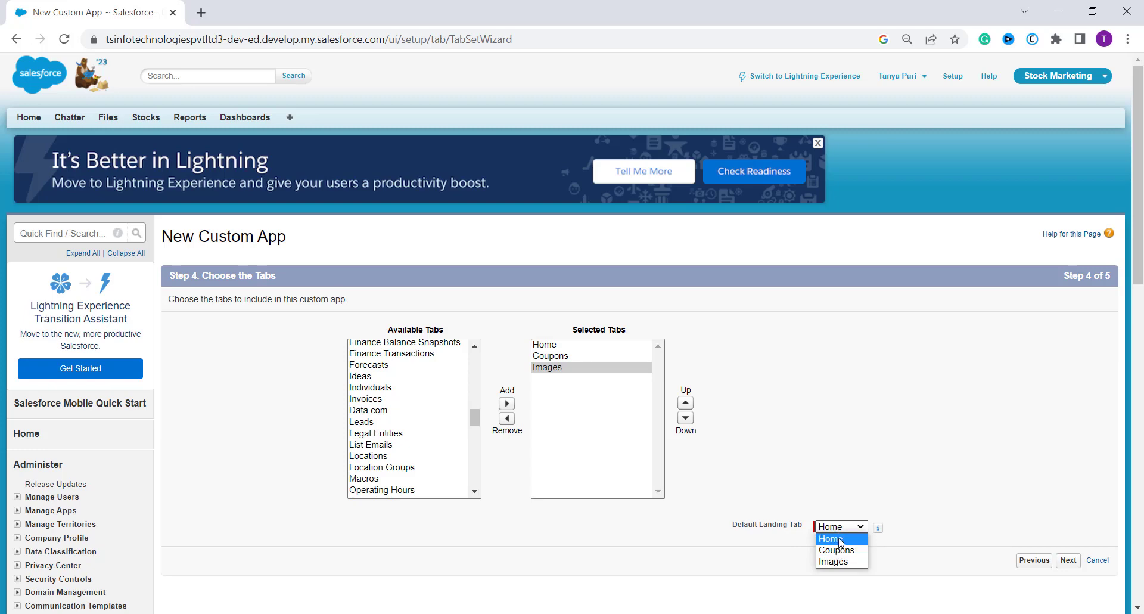
click(840, 539)
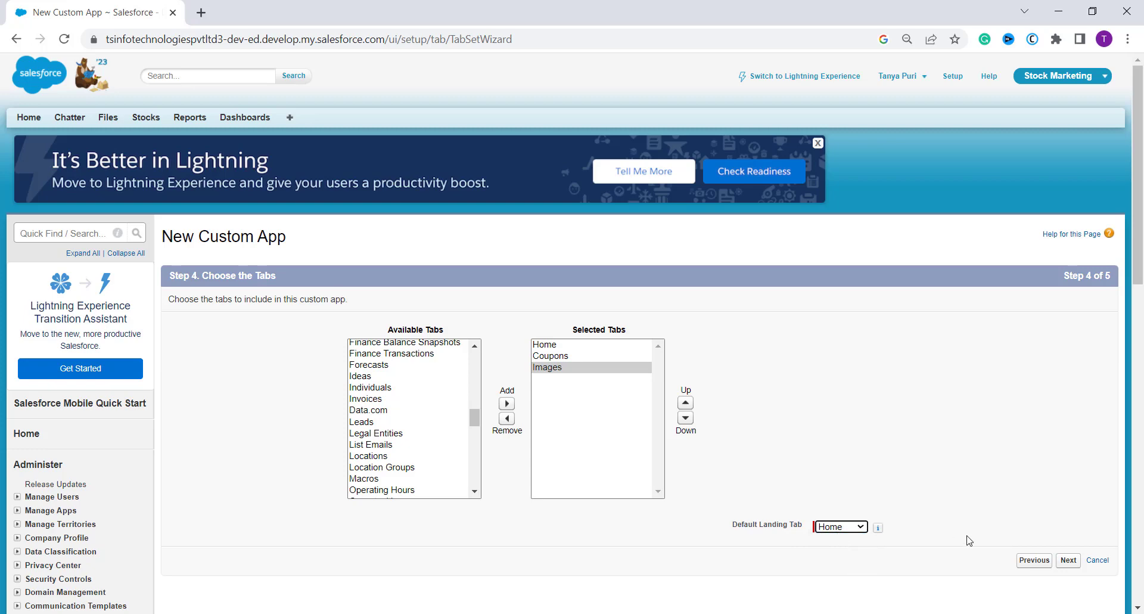
click(1069, 562)
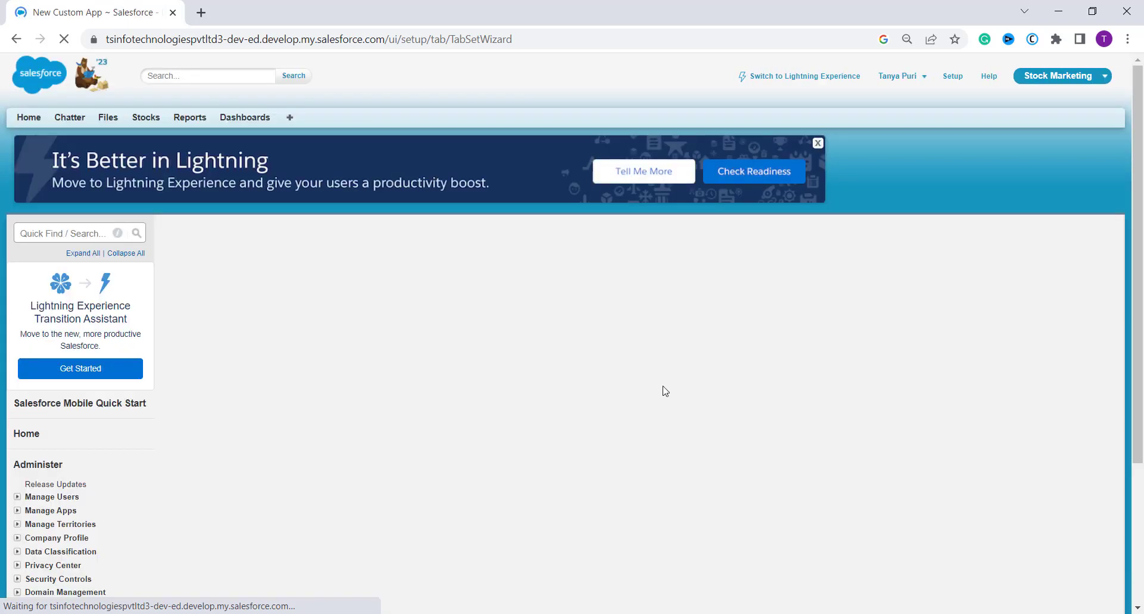
- Make the app visible to the System Administrator profile and save it
scroll(493, 364, down, 2)
scroll(673, 355, down, 1)
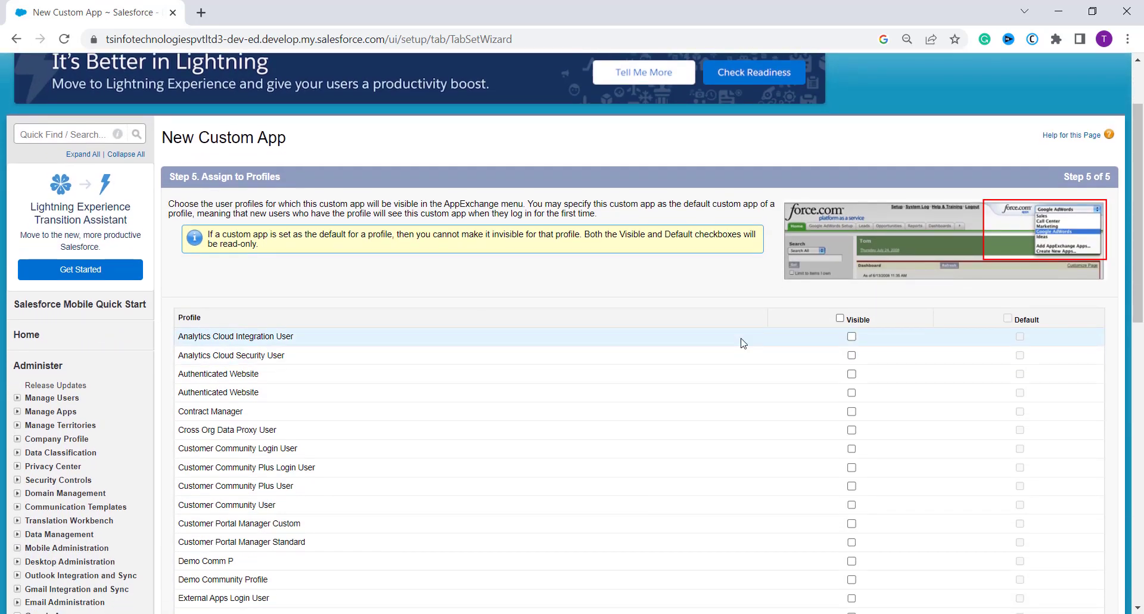
scroll(743, 343, down, 8)
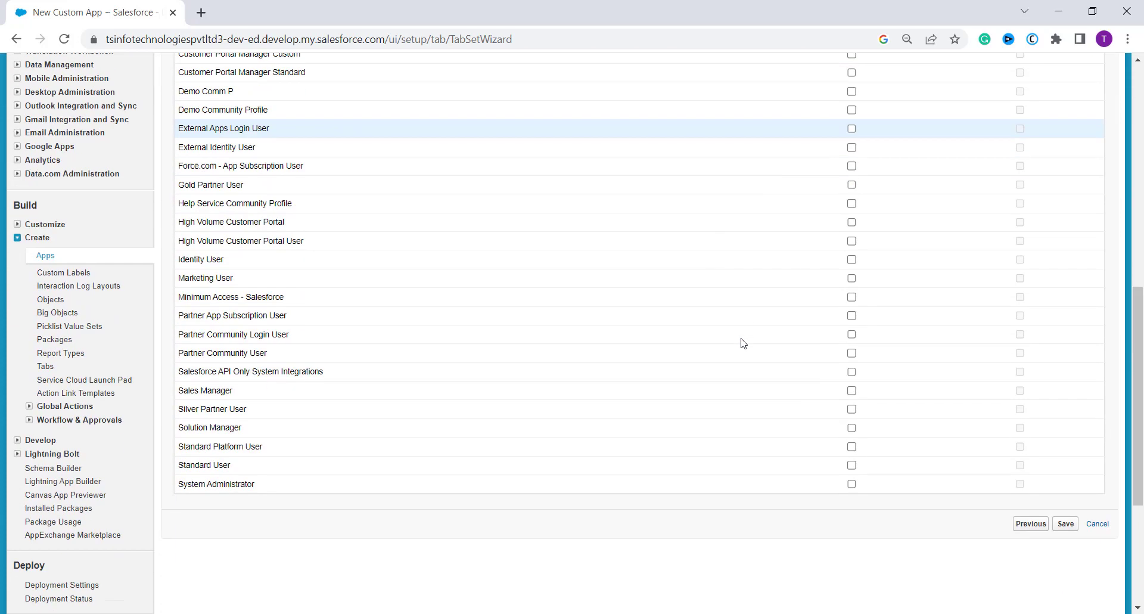
click(852, 468)
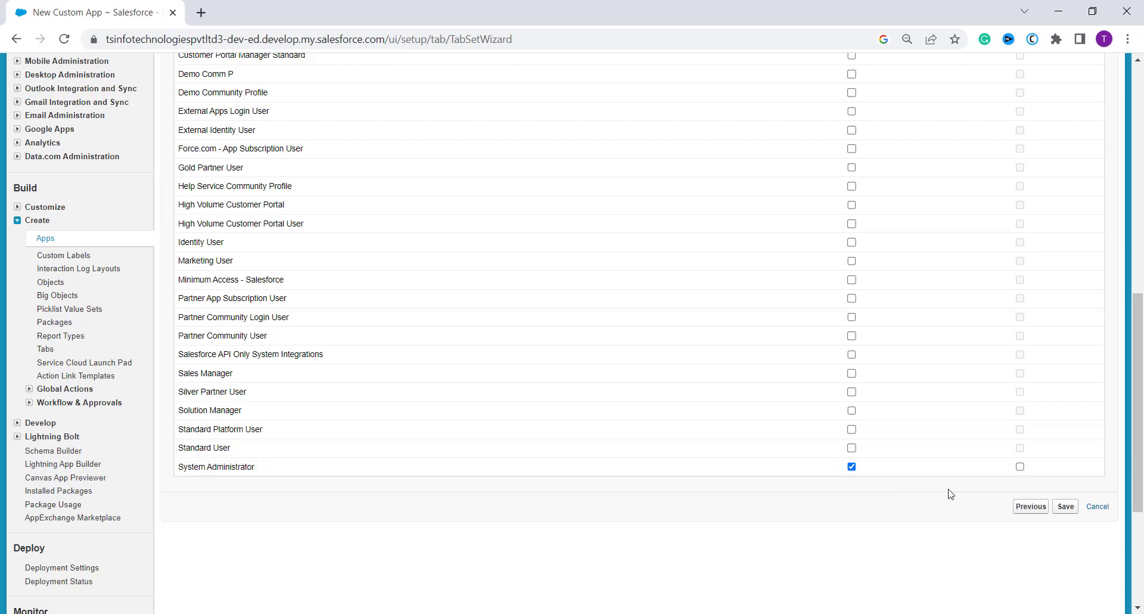
click(1064, 507)
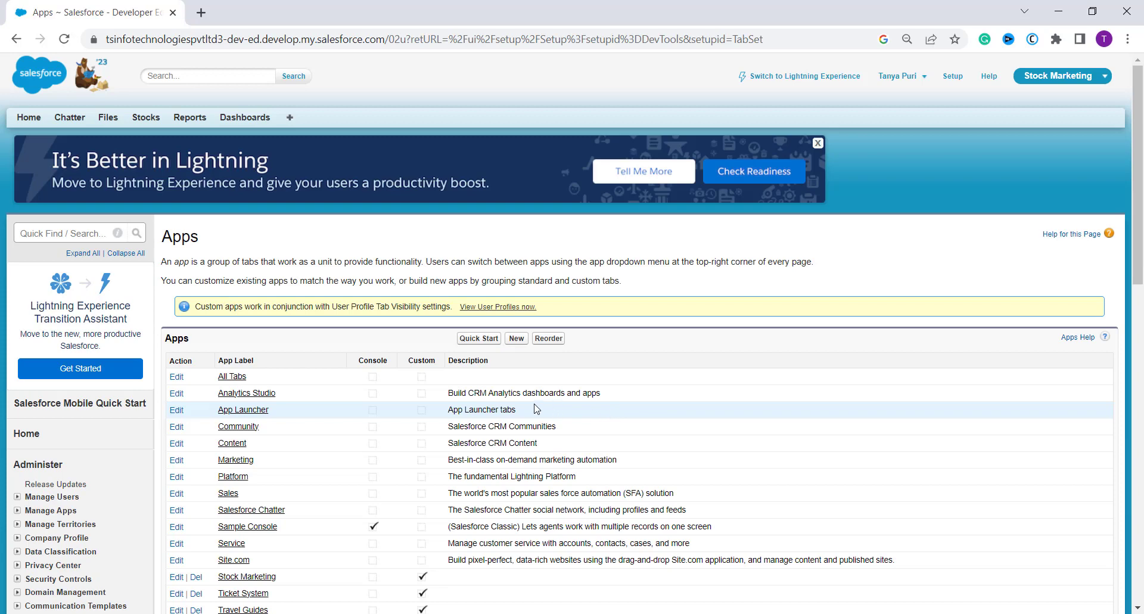
- Check the Apps list for Travel Guides and open the list of apps to switch to
scroll(536, 409, down, 2)
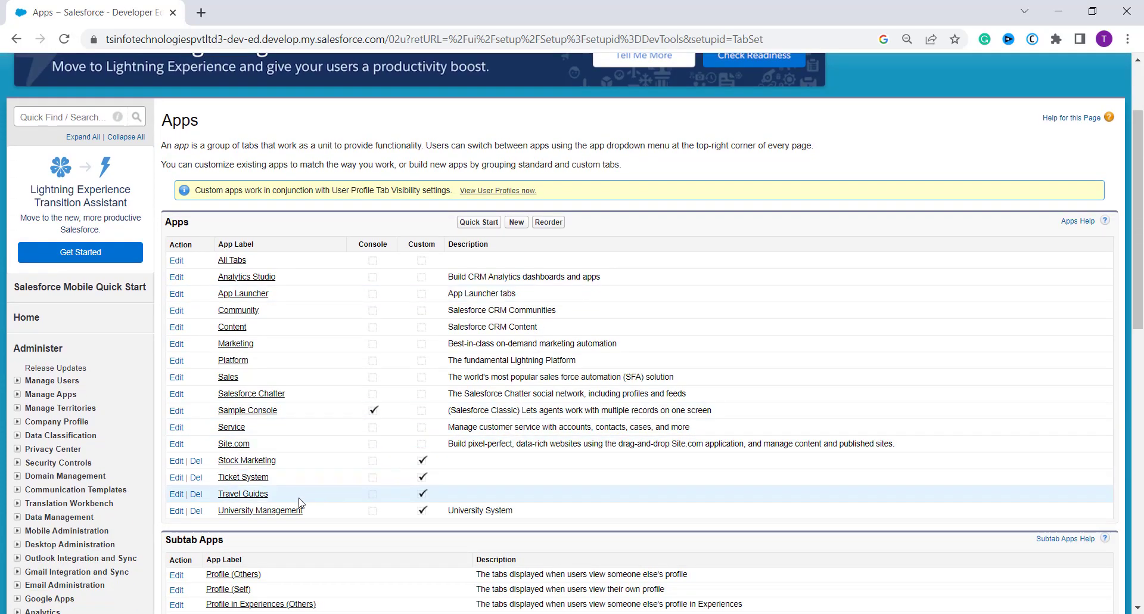
scroll(409, 442, up, 2)
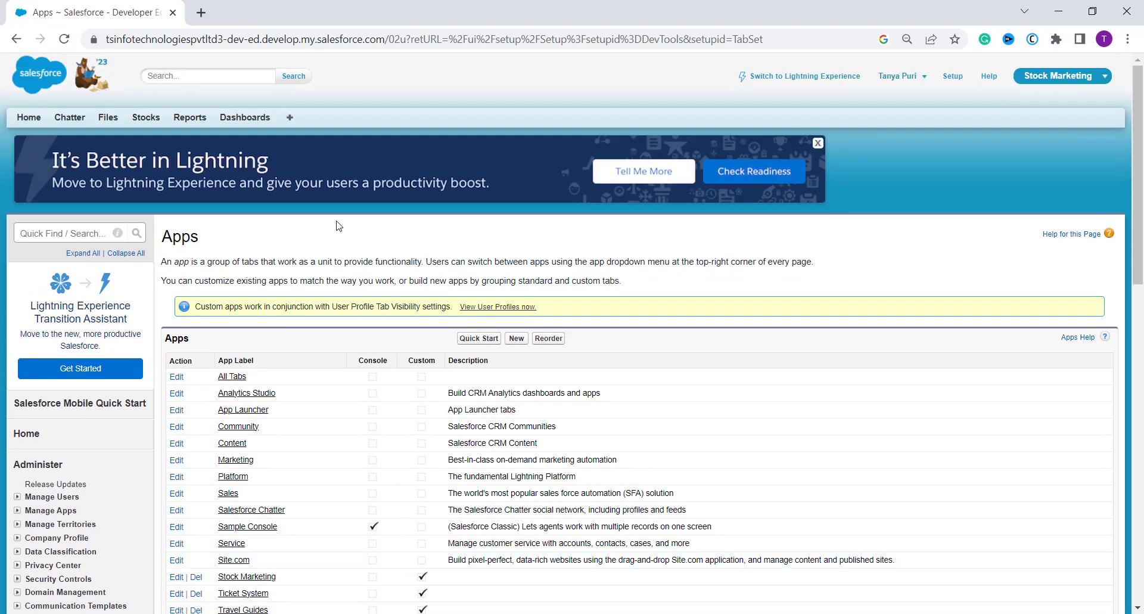
click(1099, 83)
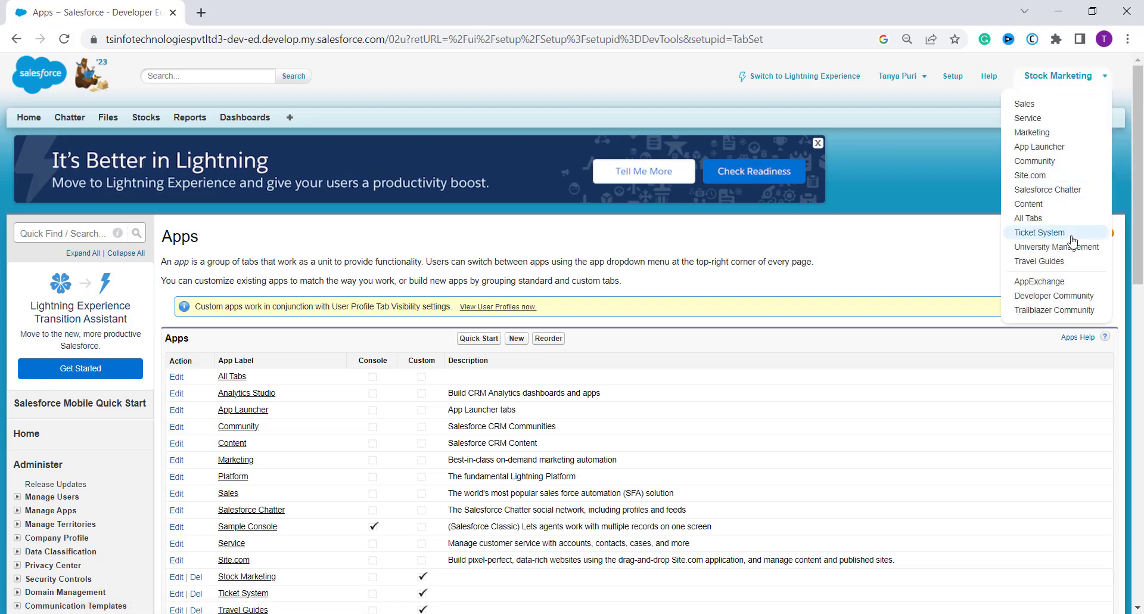